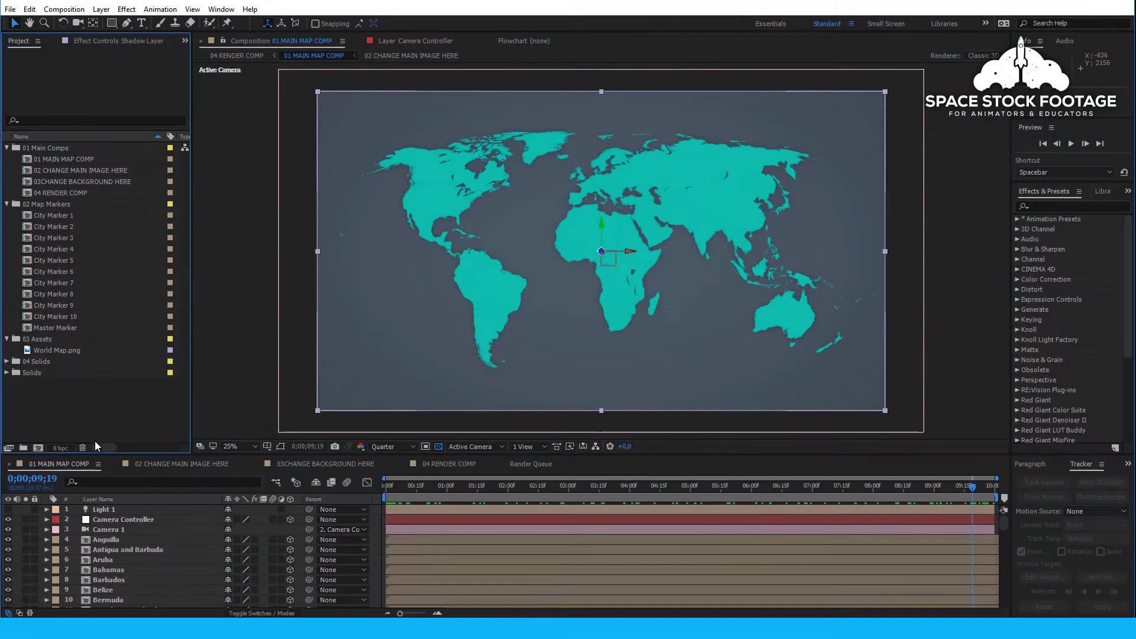
- Play back and scrub through the 01 MAIN MAP COMP animation from the start
{"action": "left_click", "coordinate": [71, 463]}
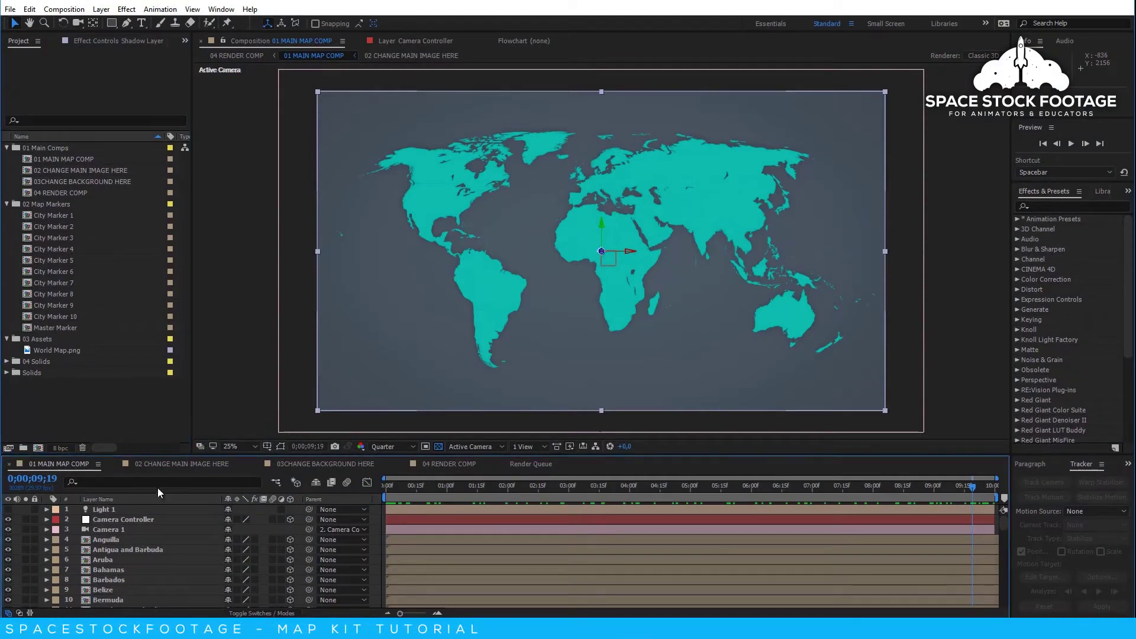
{"action": "left_click", "coordinate": [386, 486]}
{"action": "key", "text": "space"}
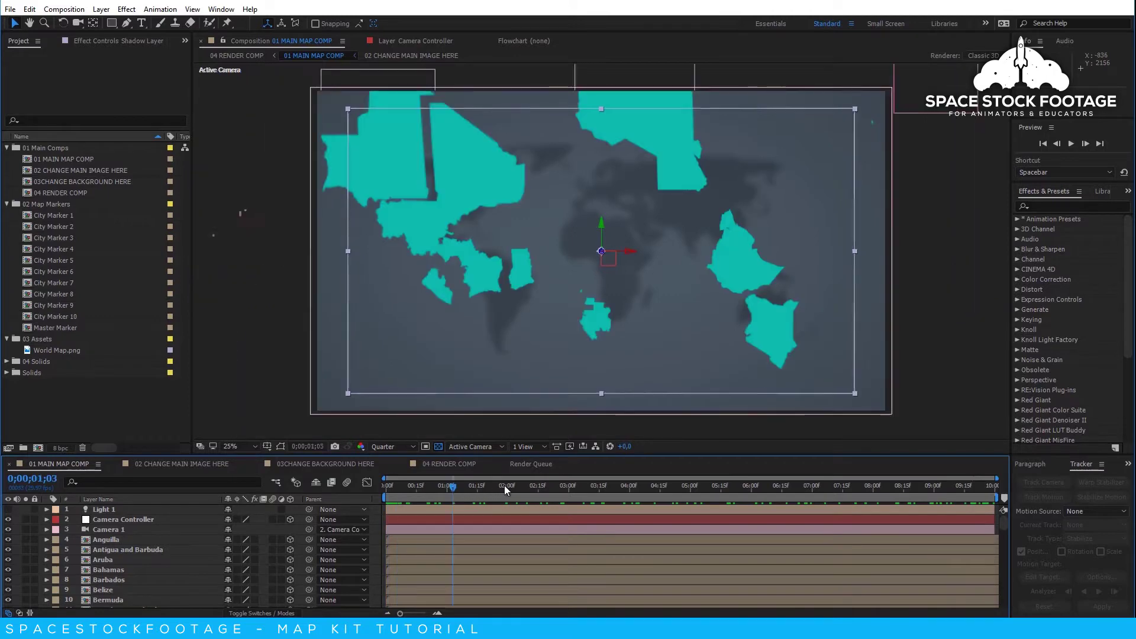
{"action": "left_click_drag", "start_coordinate": [541, 485], "coordinate": [999, 492]}
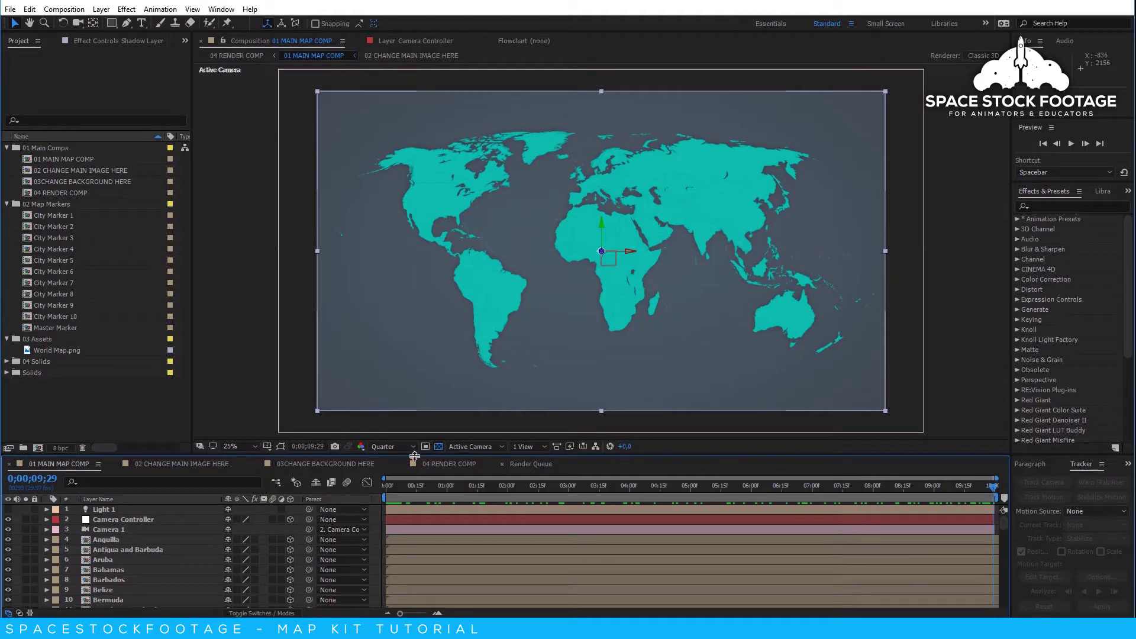
- Duplicate 01 MAIN MAP COMP using Edit > Duplicate
{"action": "left_click", "coordinate": [59, 159]}
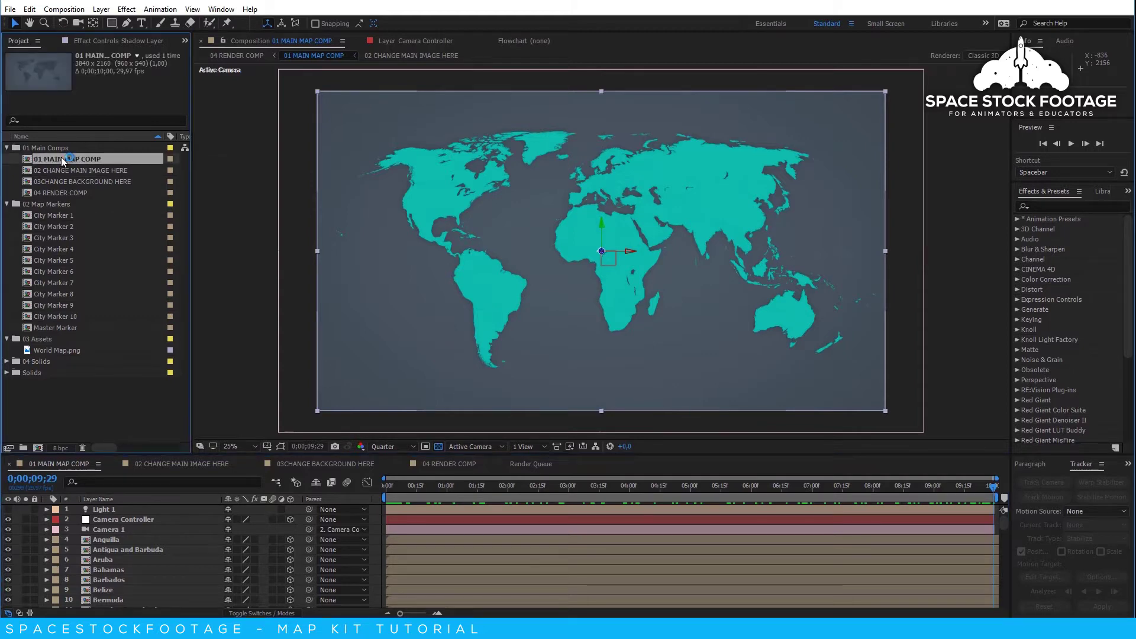
{"action": "key", "text": "ctrl+d"}
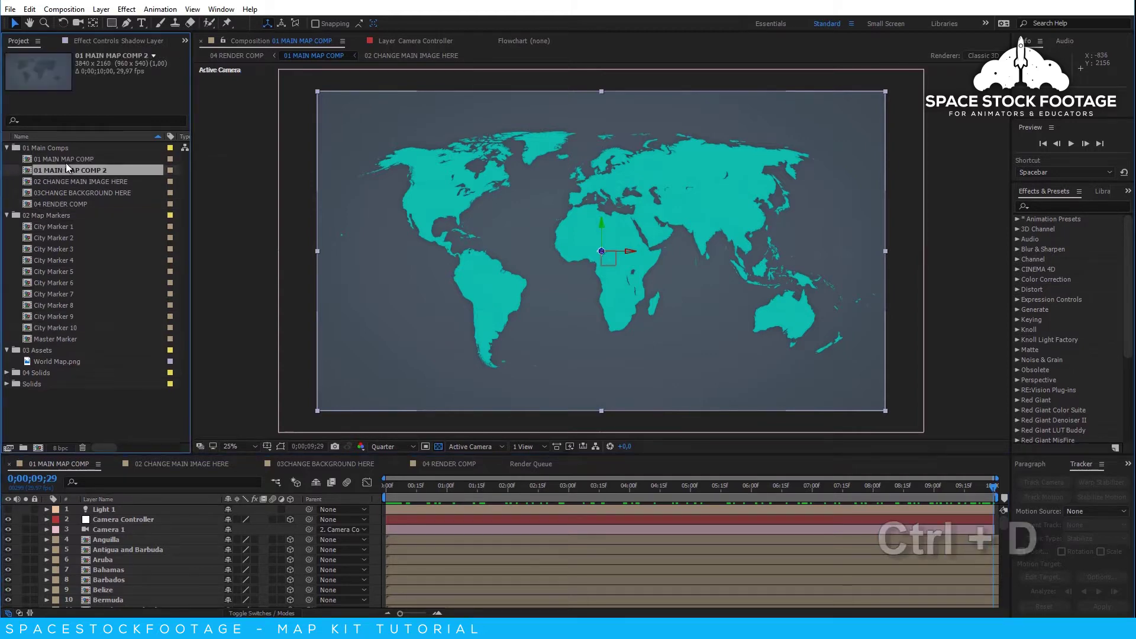
{"action": "key", "text": "ctrl+z"}
{"action": "left_click", "coordinate": [29, 9]}
{"action": "left_click", "coordinate": [37, 79]}
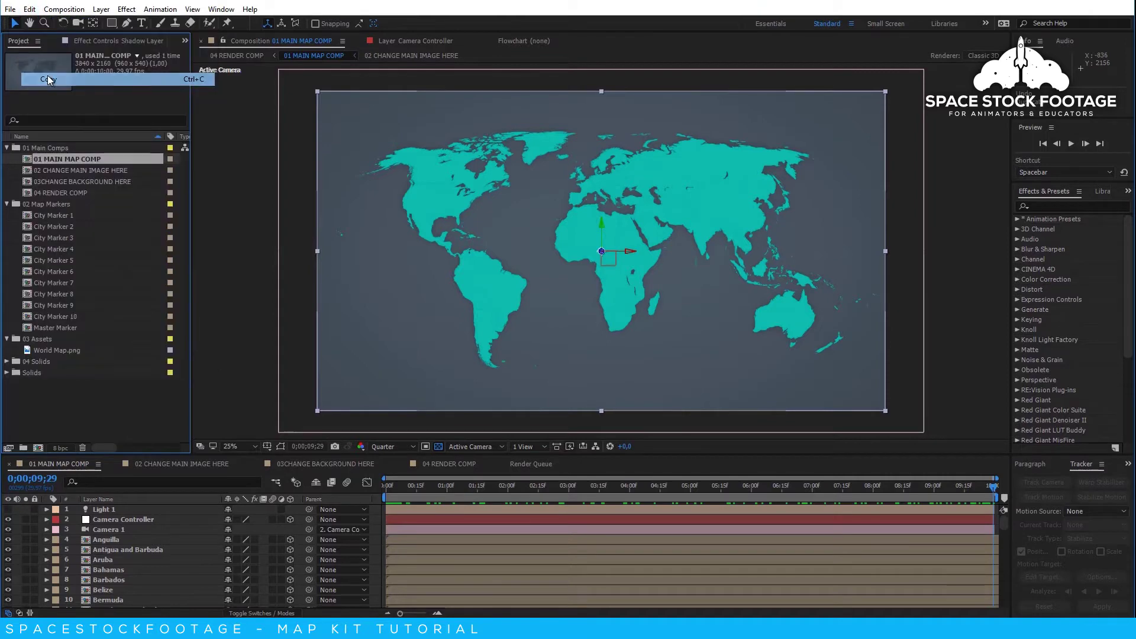
{"action": "left_click", "coordinate": [30, 10]}
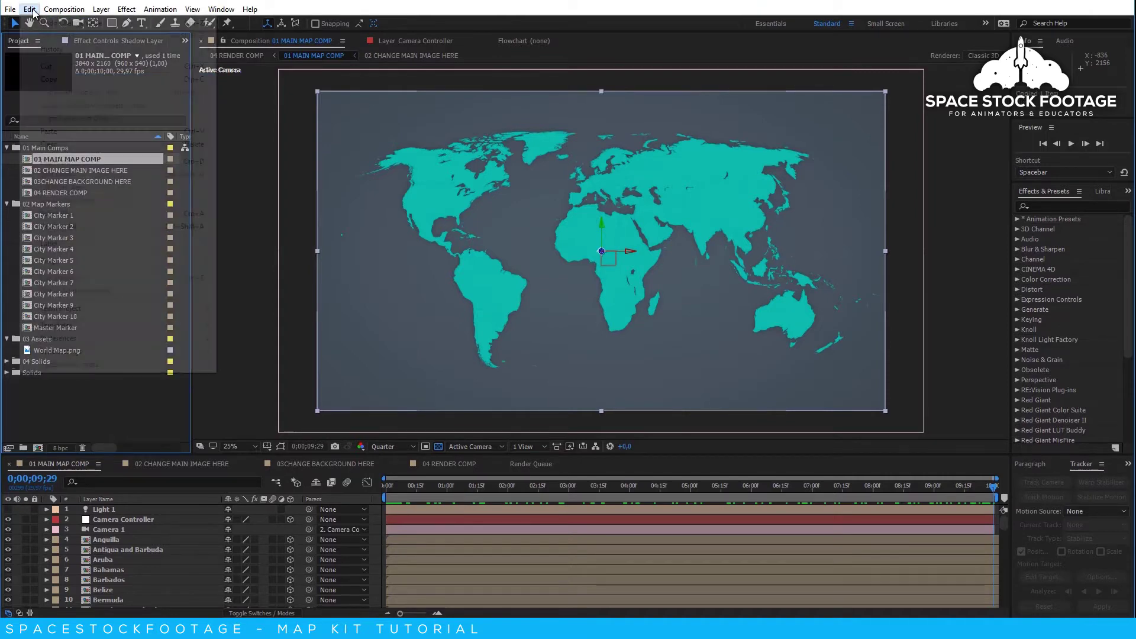
{"action": "left_click", "coordinate": [52, 161]}
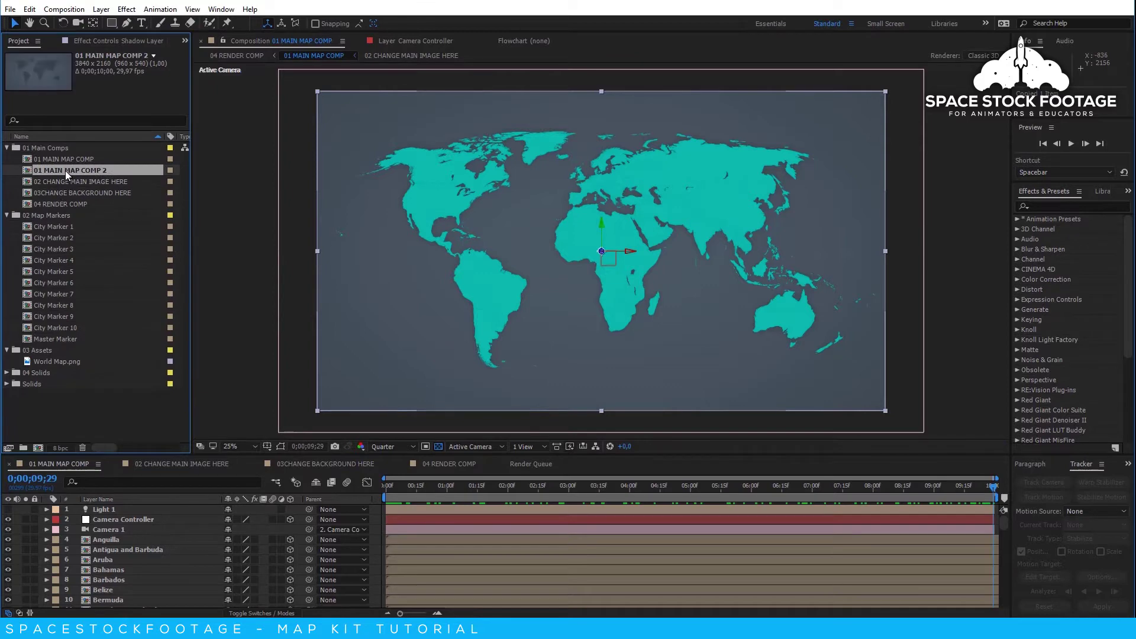
- Open the duplicated comp and rename it COPY OF MAIN COMP
{"action": "double_click", "coordinate": [66, 170]}
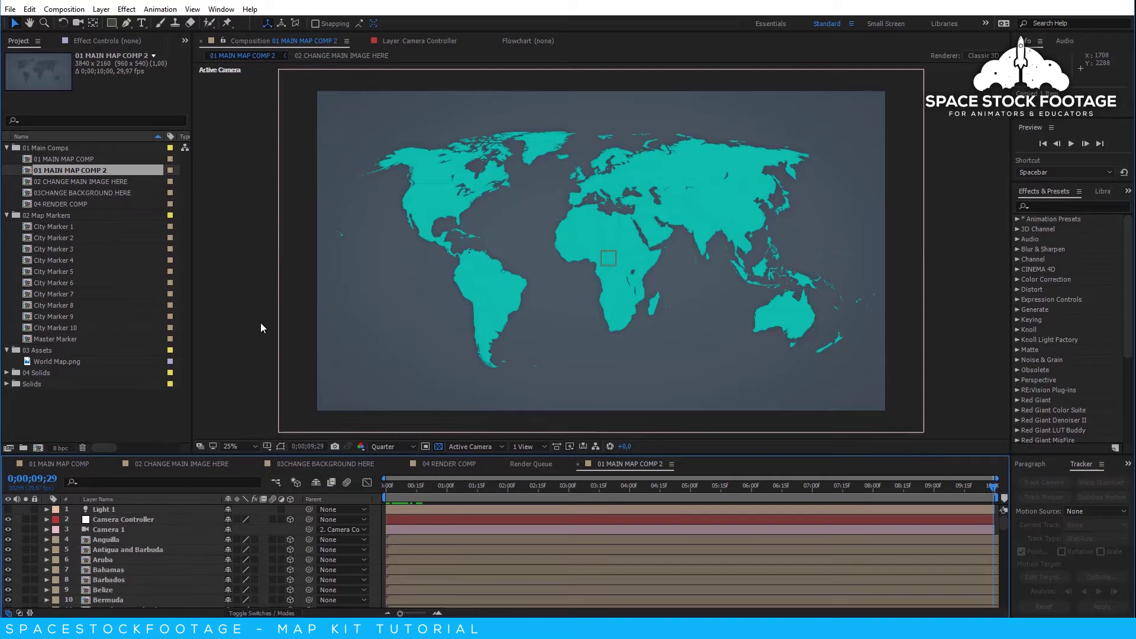
{"action": "right_click", "coordinate": [81, 172]}
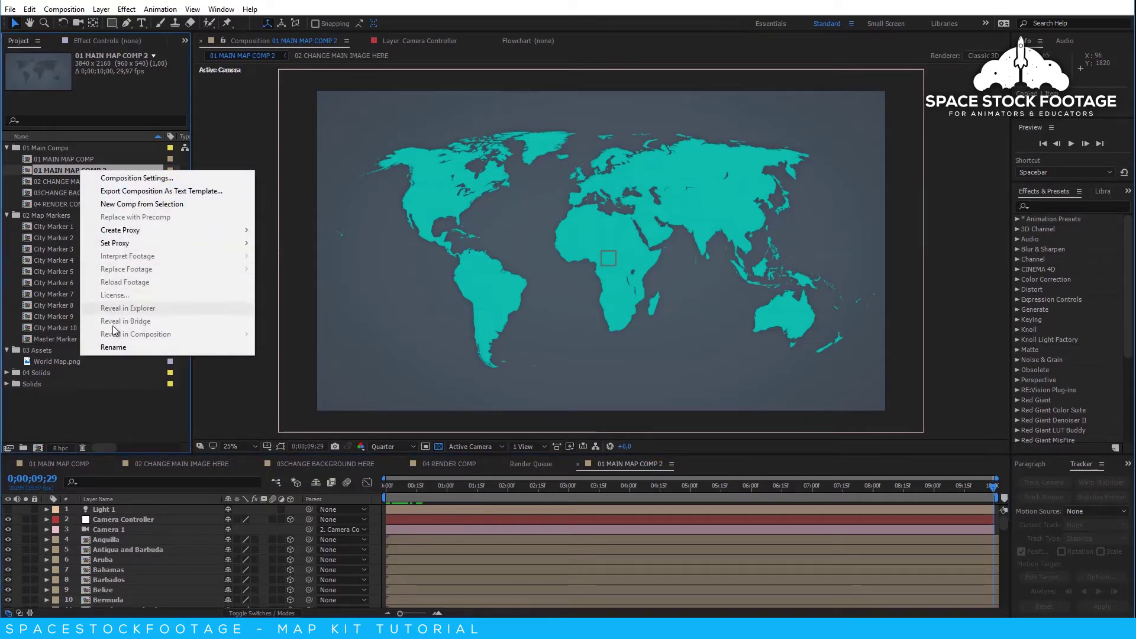
{"action": "left_click", "coordinate": [112, 345]}
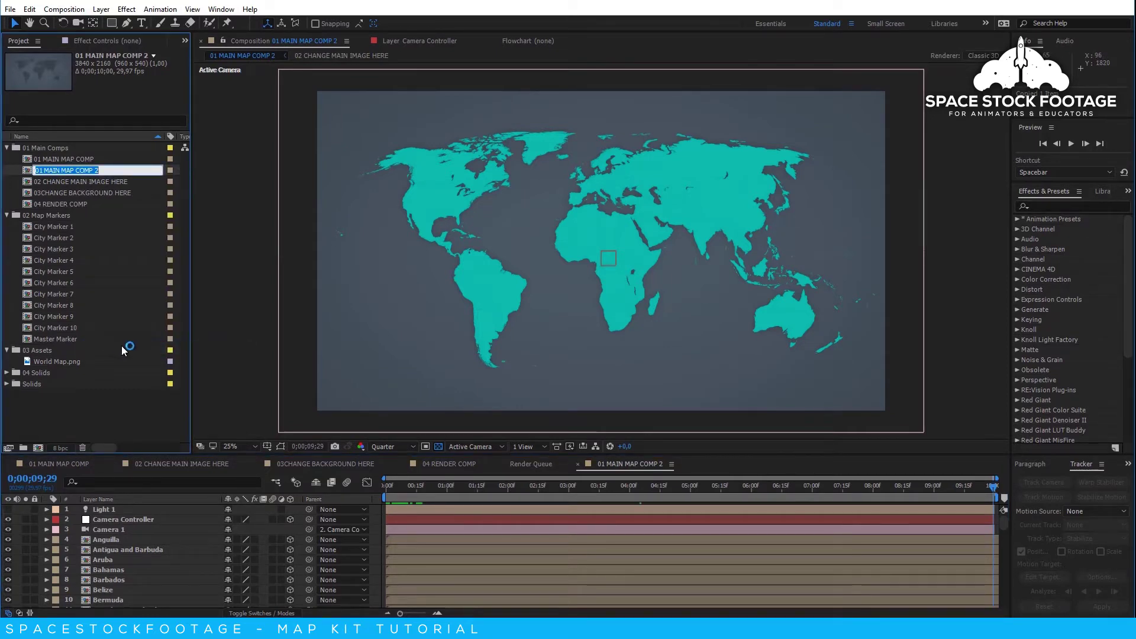
{"action": "type", "text": "COPY O"}
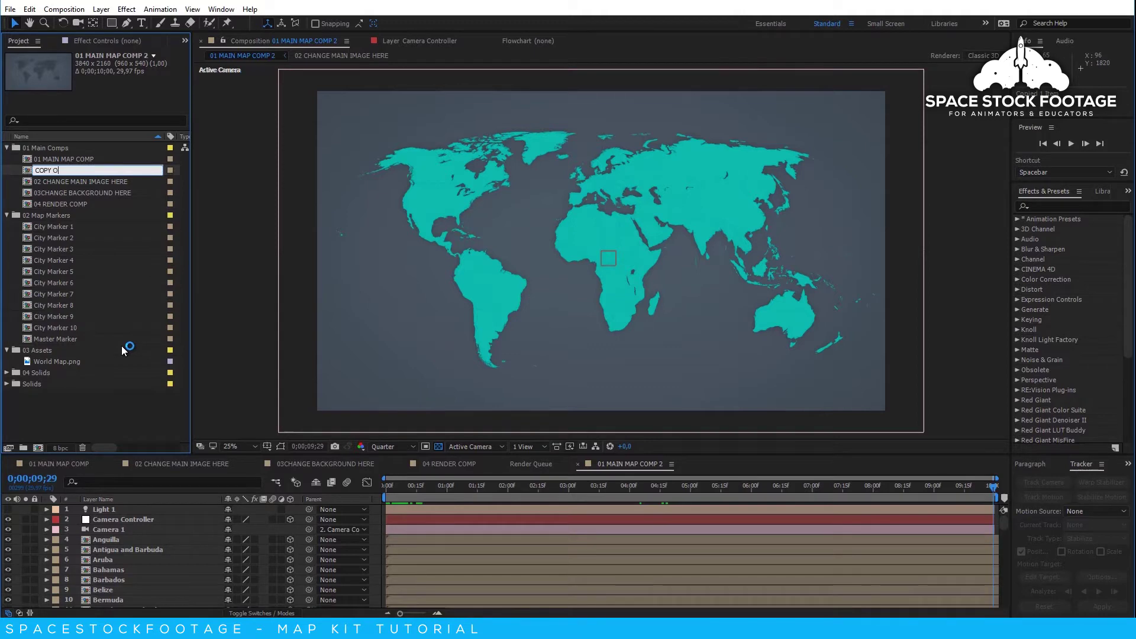
{"action": "type", "text": "F MAIN COMP"}
- Confirm the COPY OF MAIN COMP name and move the time to the last frame
{"action": "key", "text": "Return"}
{"action": "left_click", "coordinate": [116, 414]}
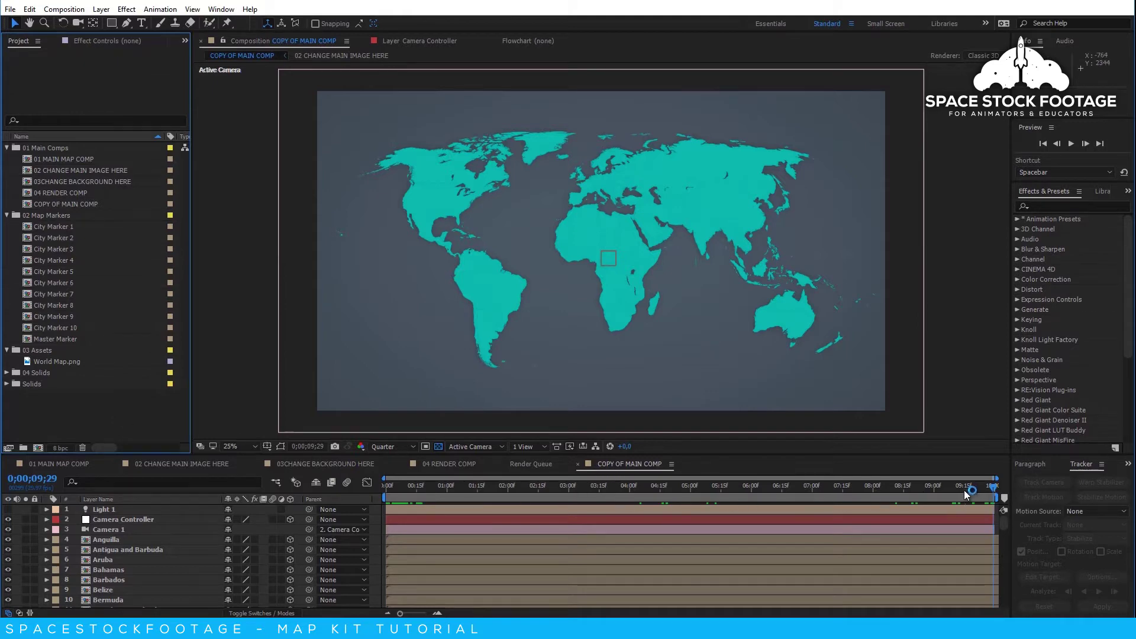
{"action": "left_click", "coordinate": [992, 490]}
{"action": "left_click", "coordinate": [996, 490]}
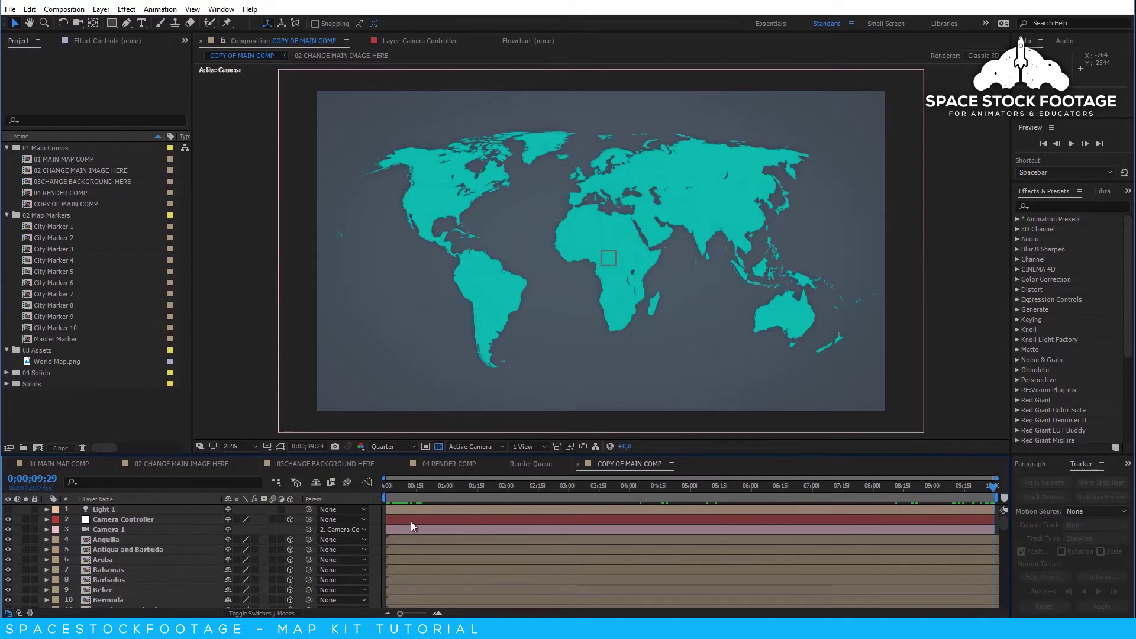
- Reveal all layers' keyframes and remove Anguilla's and Canada's Position animations
{"action": "left_click", "coordinate": [115, 541]}
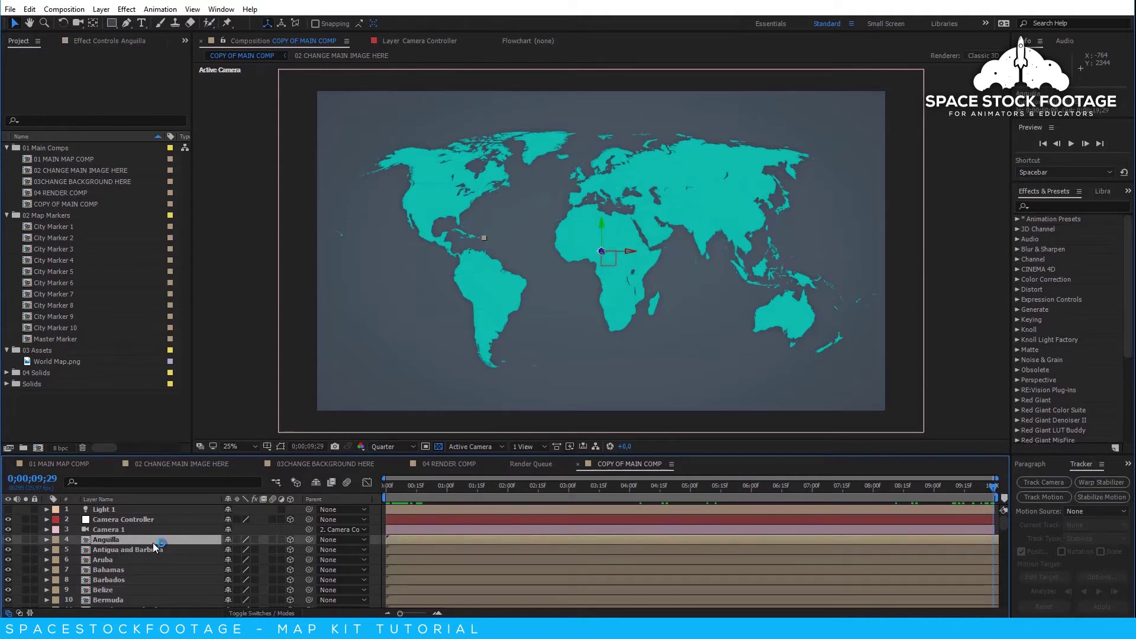
{"action": "key", "text": "ctrl+a"}
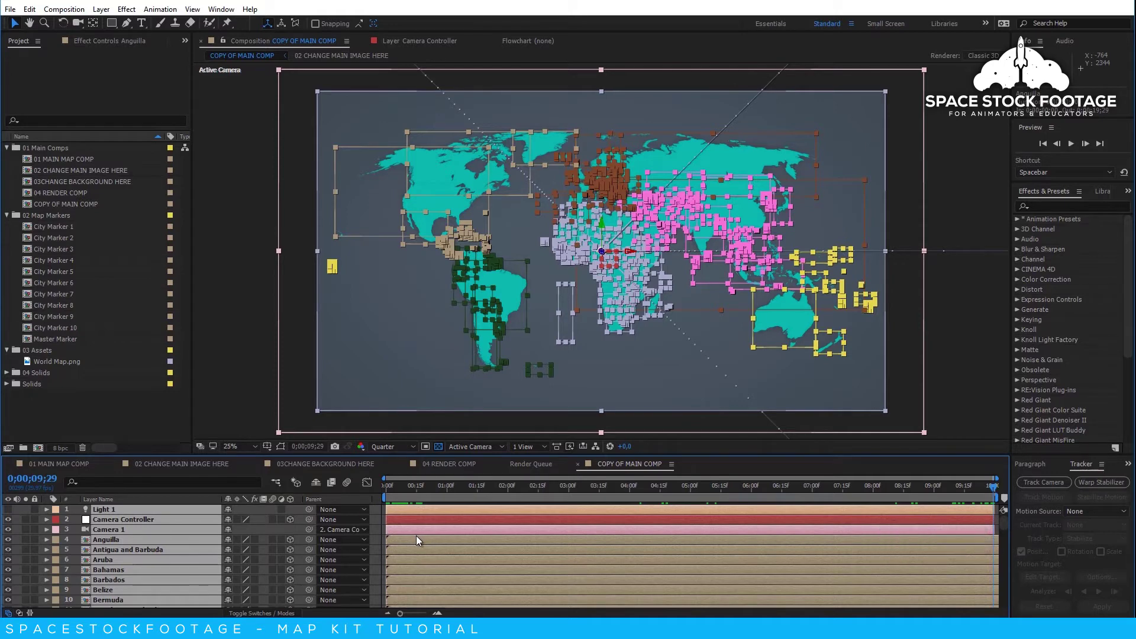
{"action": "key", "text": "u"}
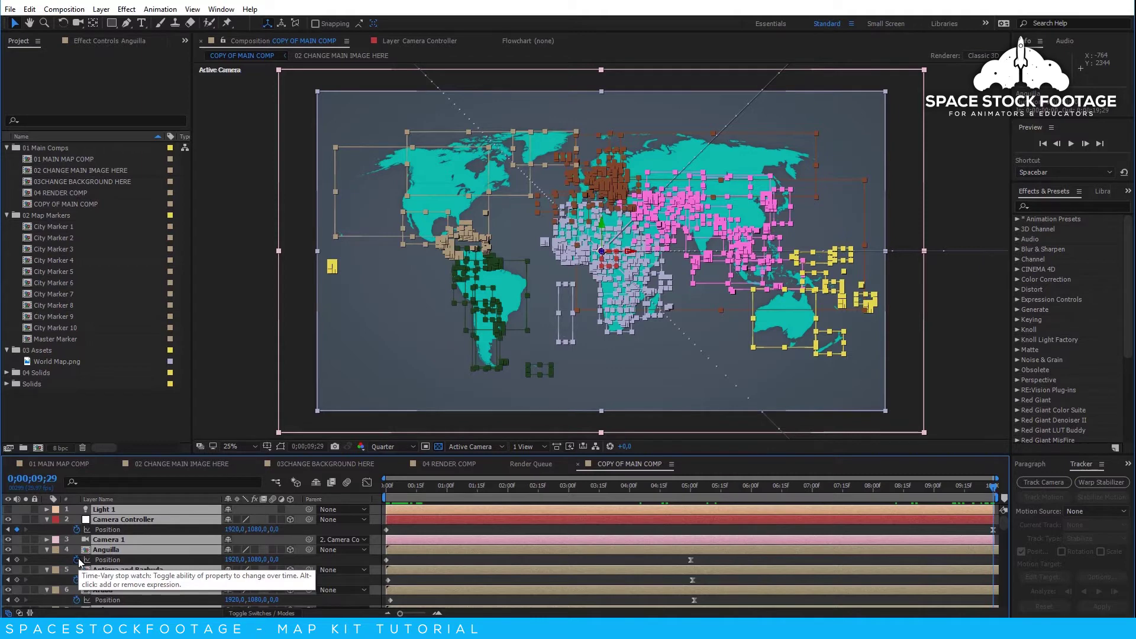
{"action": "left_click", "coordinate": [78, 559]}
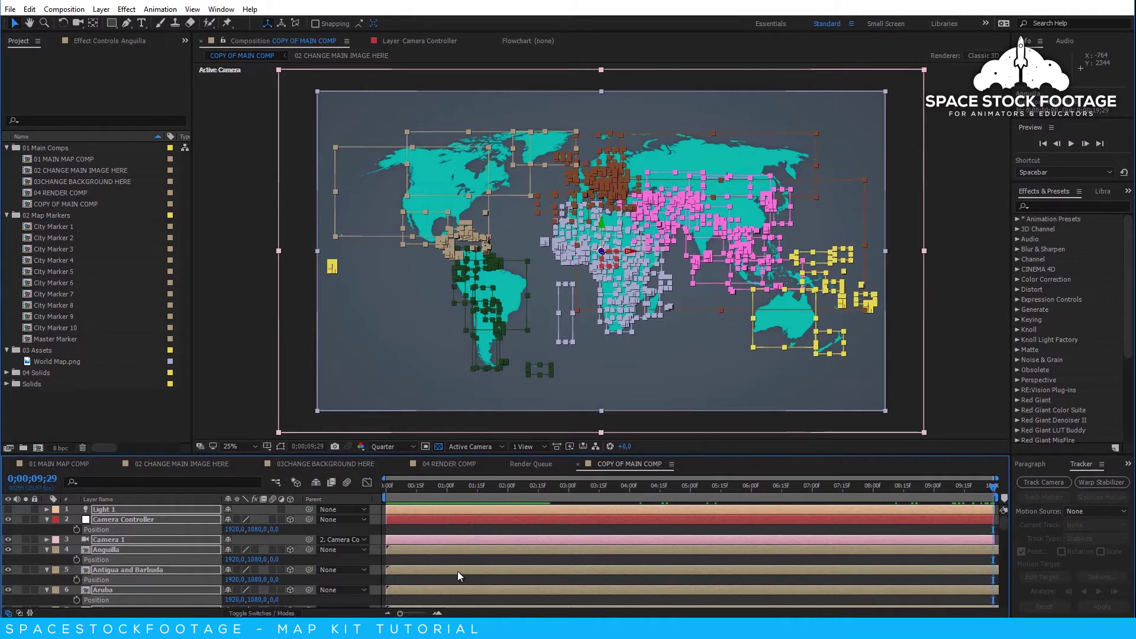
{"action": "scroll", "coordinate": [456, 571], "scroll_direction": "down", "scroll_amount": 3}
{"action": "scroll", "coordinate": [449, 562], "scroll_direction": "down", "scroll_amount": 3}
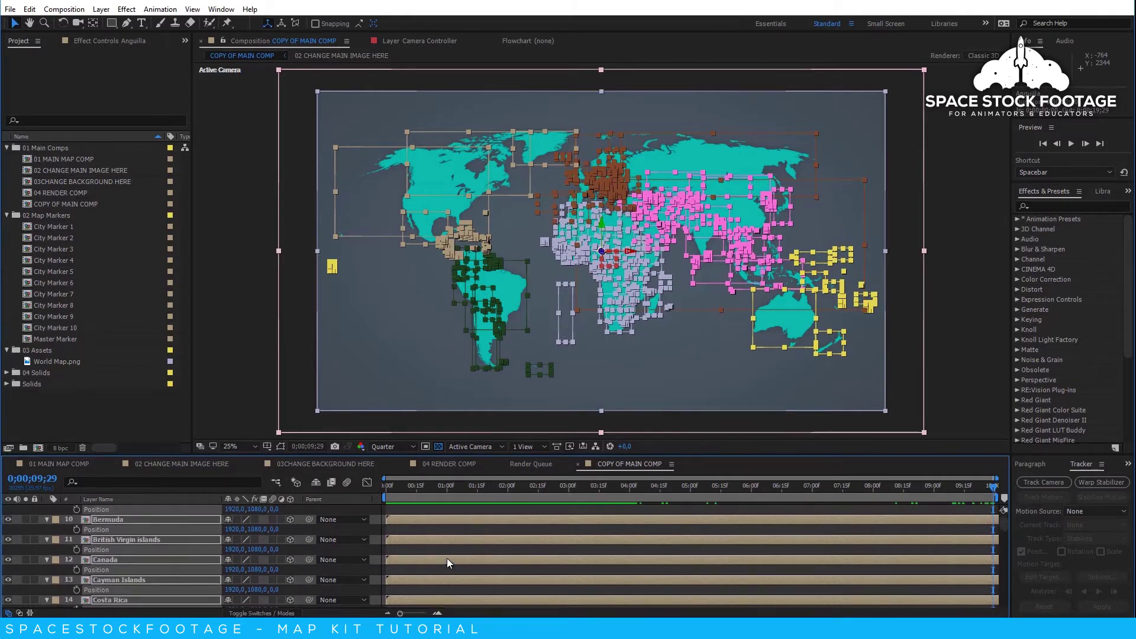
{"action": "scroll", "coordinate": [448, 559], "scroll_direction": "down", "scroll_amount": 3}
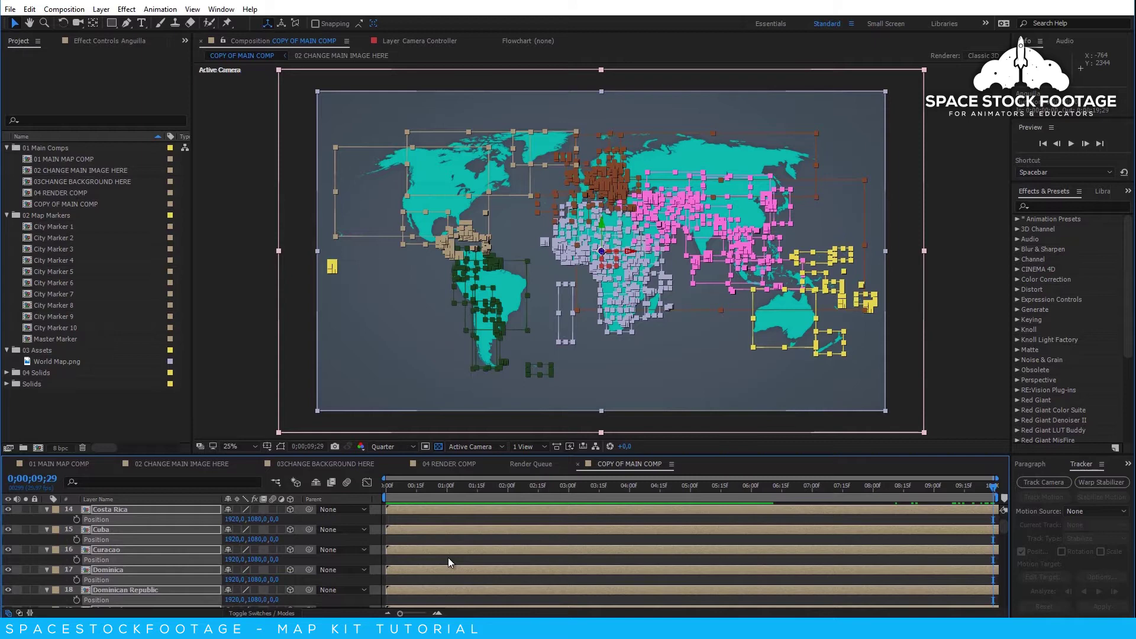
{"action": "scroll", "coordinate": [448, 558], "scroll_direction": "up", "scroll_amount": 2}
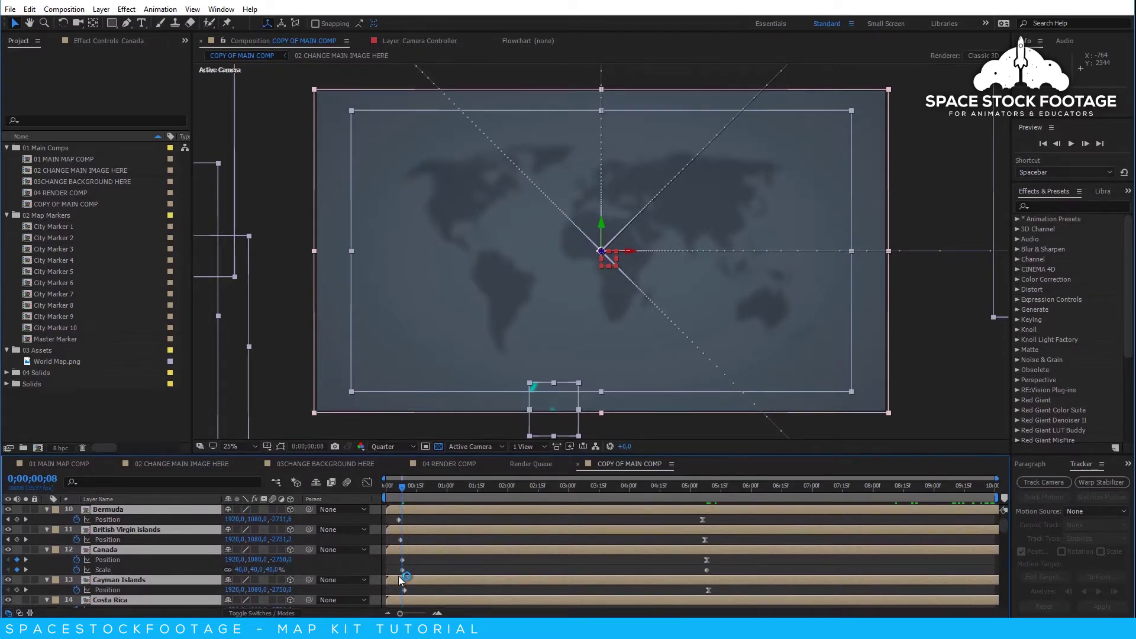
{"action": "left_click", "coordinate": [78, 560], "text": "alt"}
{"action": "left_click", "coordinate": [76, 559]}
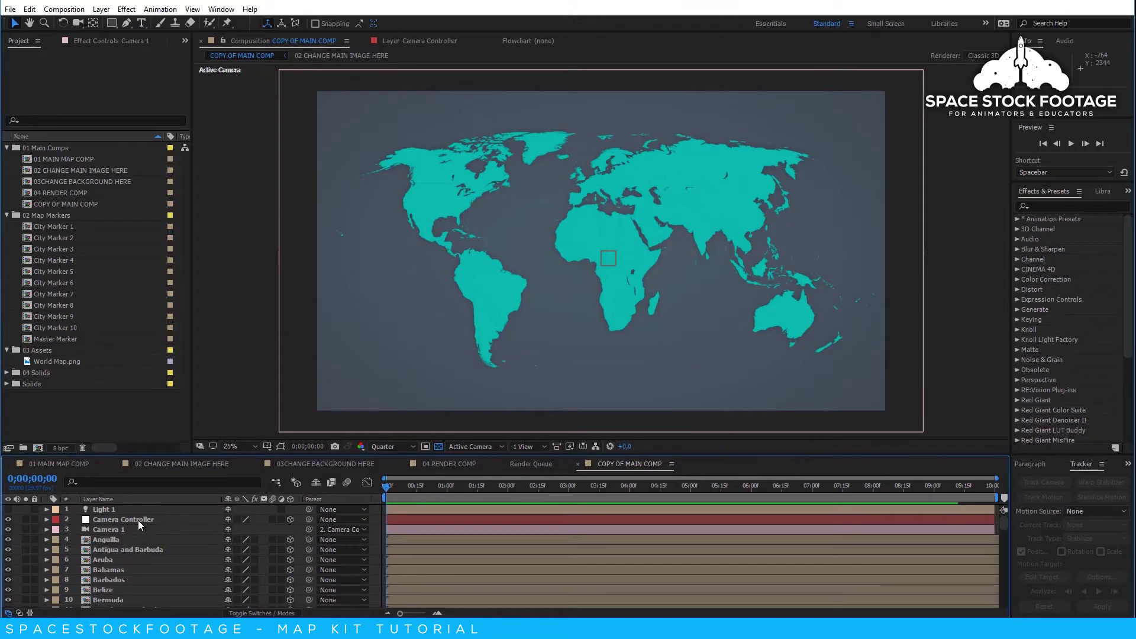
- Set starting keyframes on Camera Controller Position, Scale, Orientation and X/Y/Z Rotation
{"action": "left_click", "coordinate": [138, 521]}
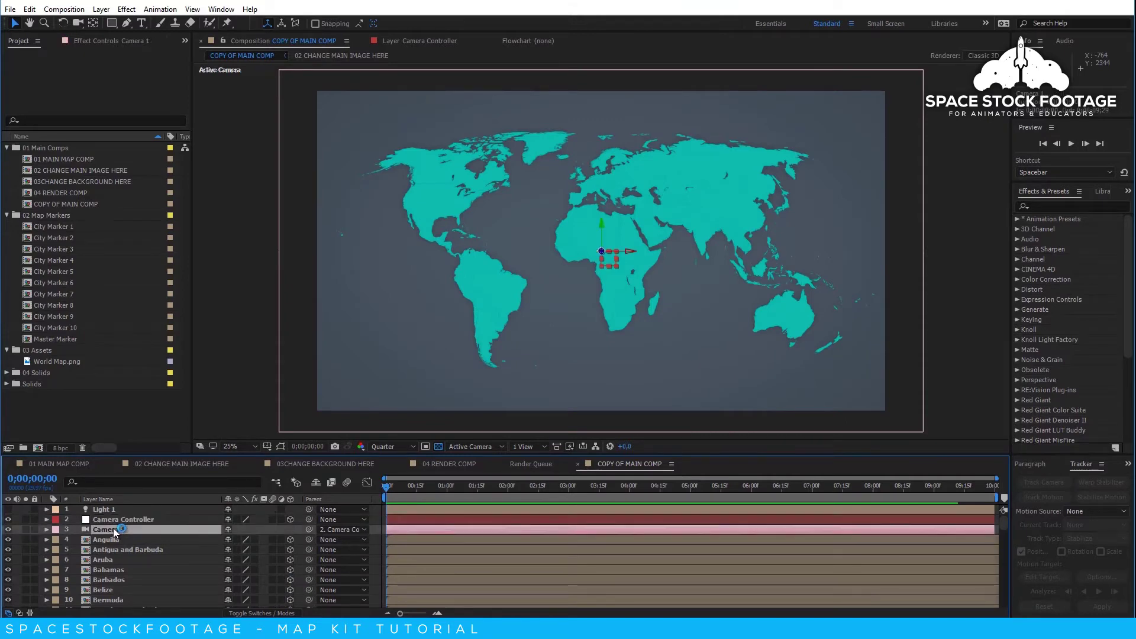
{"action": "left_click", "coordinate": [111, 530]}
{"action": "left_click", "coordinate": [45, 520]}
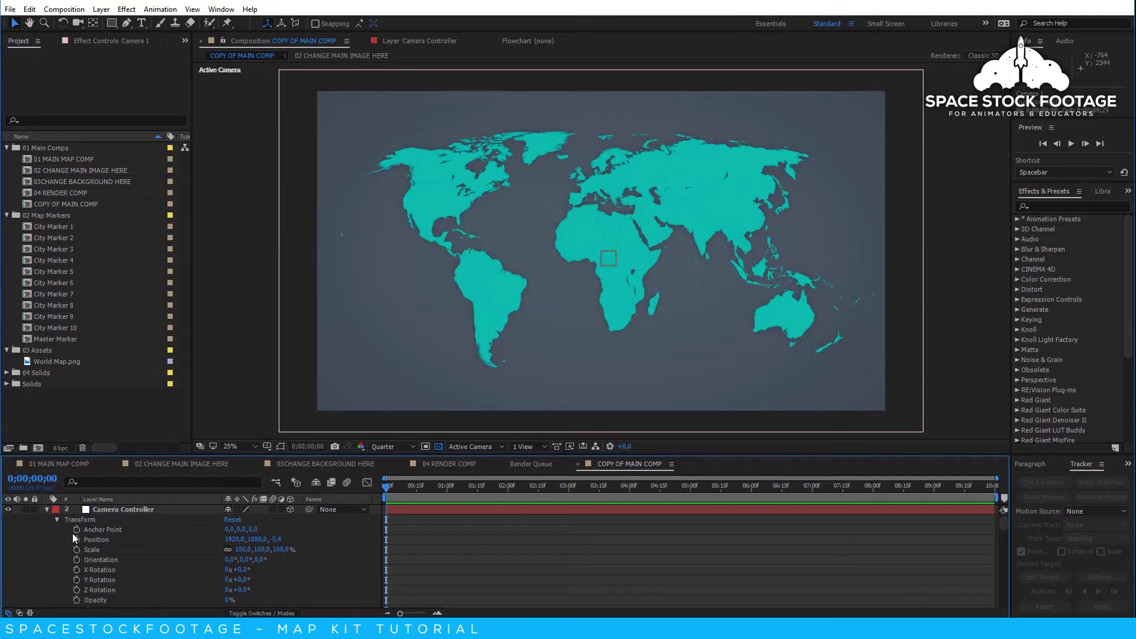
{"action": "left_click", "coordinate": [97, 539]}
{"action": "left_click", "coordinate": [94, 549], "text": "shift"}
{"action": "left_click", "coordinate": [76, 548]}
{"action": "left_click", "coordinate": [76, 560]}
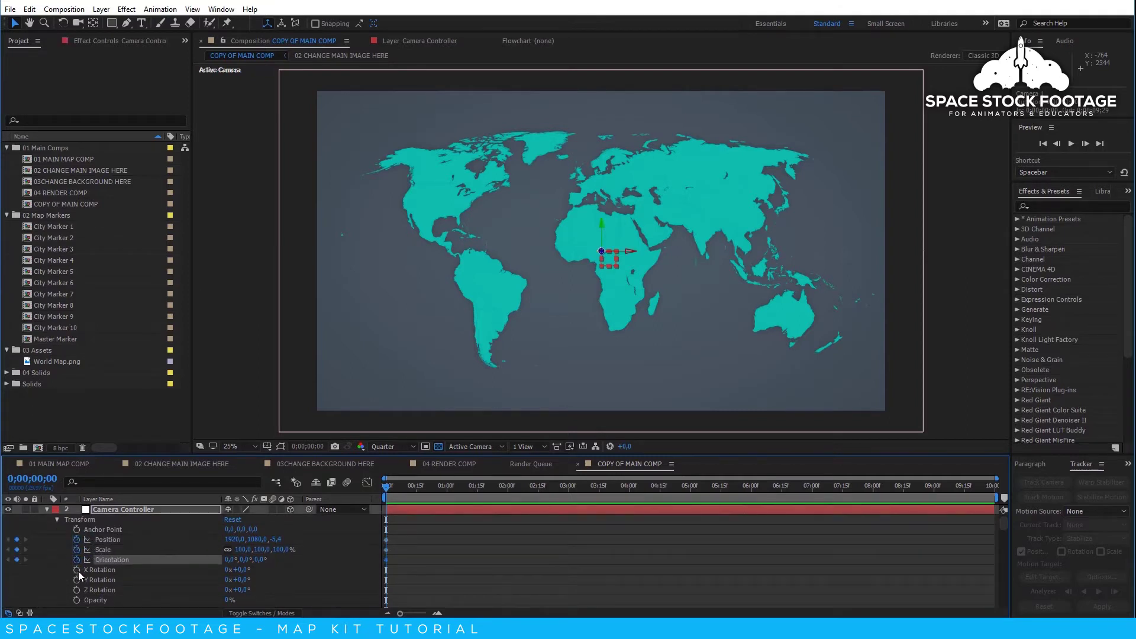
{"action": "left_click", "coordinate": [76, 569]}
{"action": "left_click", "coordinate": [76, 580]}
{"action": "left_click", "coordinate": [76, 590]}
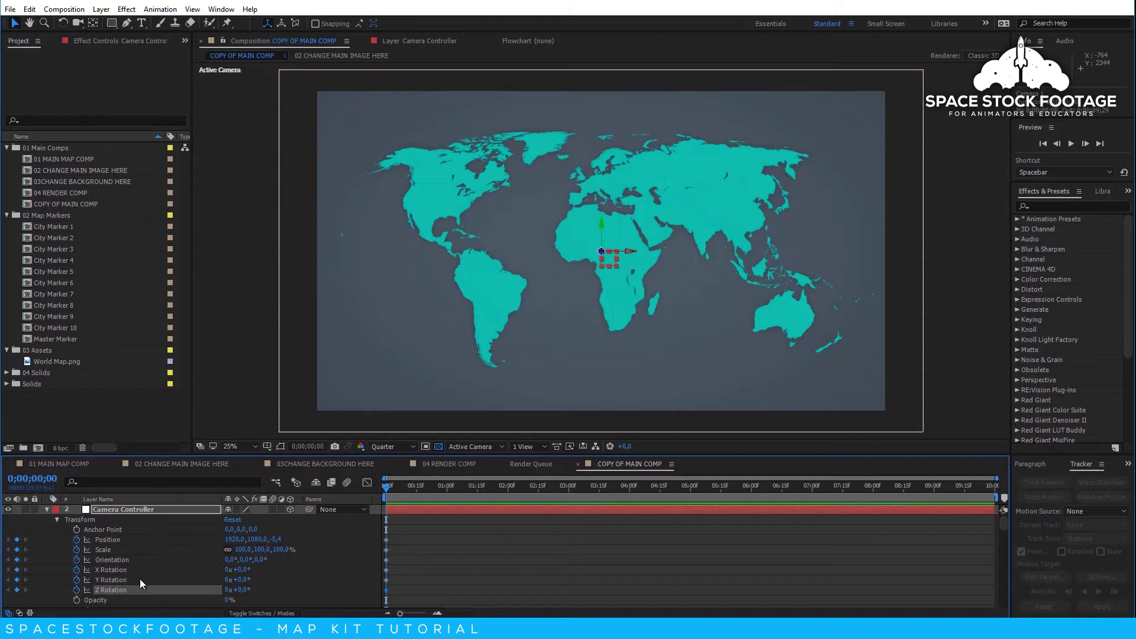
- At 0;00;02;27, lower the controller Scale and raise X Rotation to tilt onto Europe
{"action": "left_click_drag", "start_coordinate": [389, 489], "coordinate": [562, 489]}
{"action": "left_click_drag", "start_coordinate": [268, 551], "coordinate": [132, 549]}
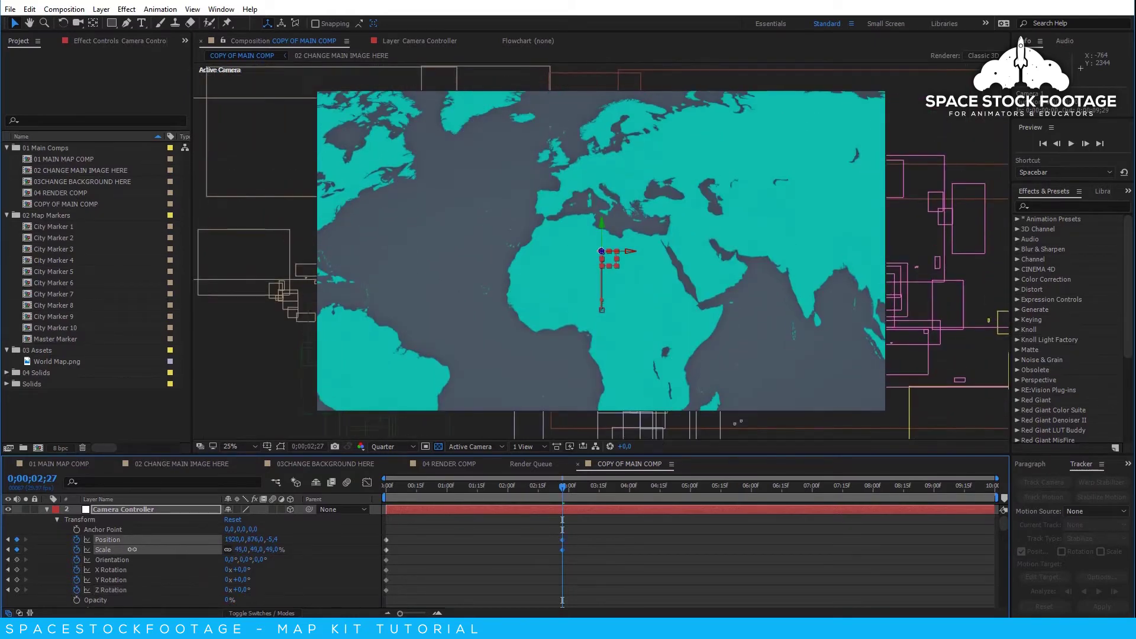
{"action": "left_click_drag", "start_coordinate": [239, 570], "coordinate": [254, 539]}
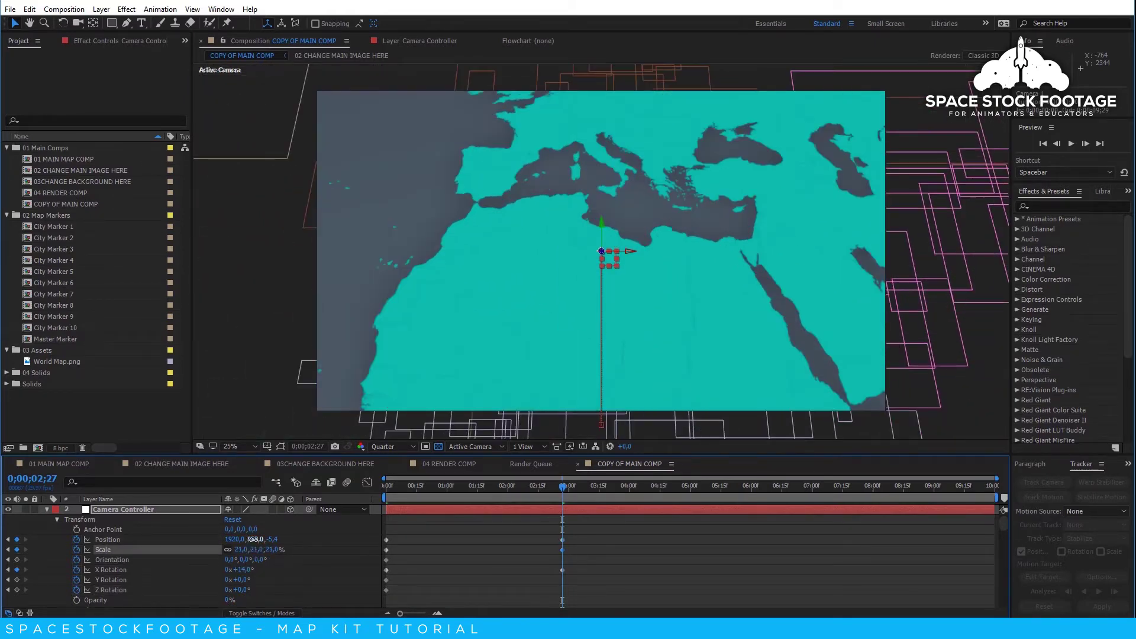
{"action": "mouse_move", "coordinate": [562, 486]}
{"action": "left_mouse_down"}
{"action": "mouse_move", "coordinate": [390, 494]}
{"action": "mouse_move", "coordinate": [562, 498]}
{"action": "left_mouse_up"}
- Go to the 2;27 keyframe and select Camera 1, cycling the camera tool modes
{"action": "left_click", "coordinate": [47, 509]}
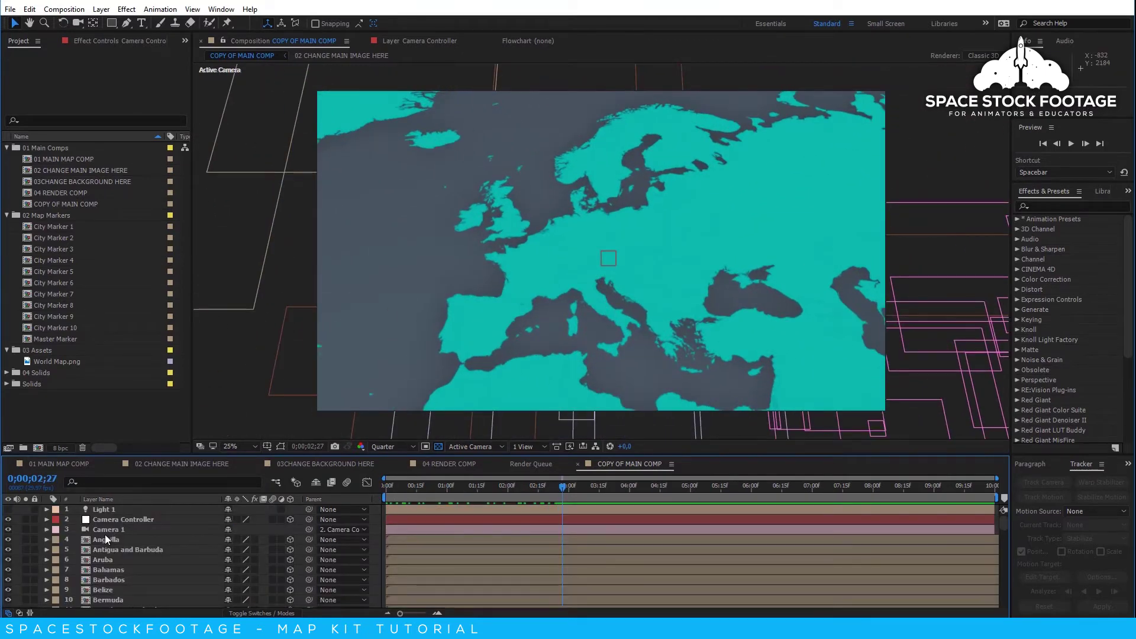
{"action": "left_click", "coordinate": [104, 534]}
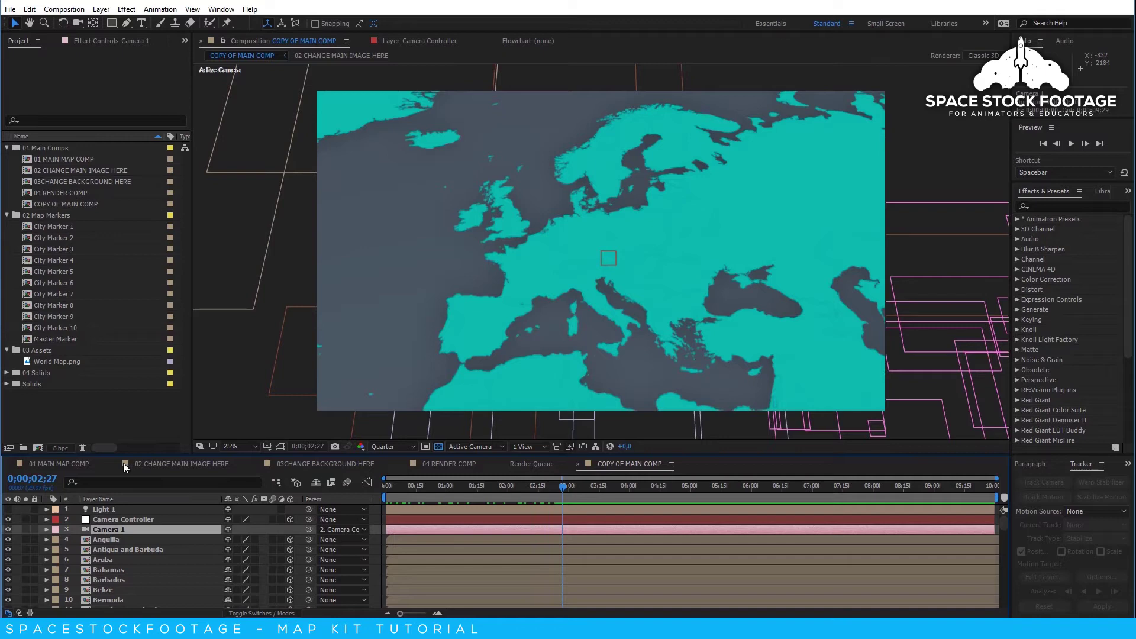
{"action": "key", "text": "c"}
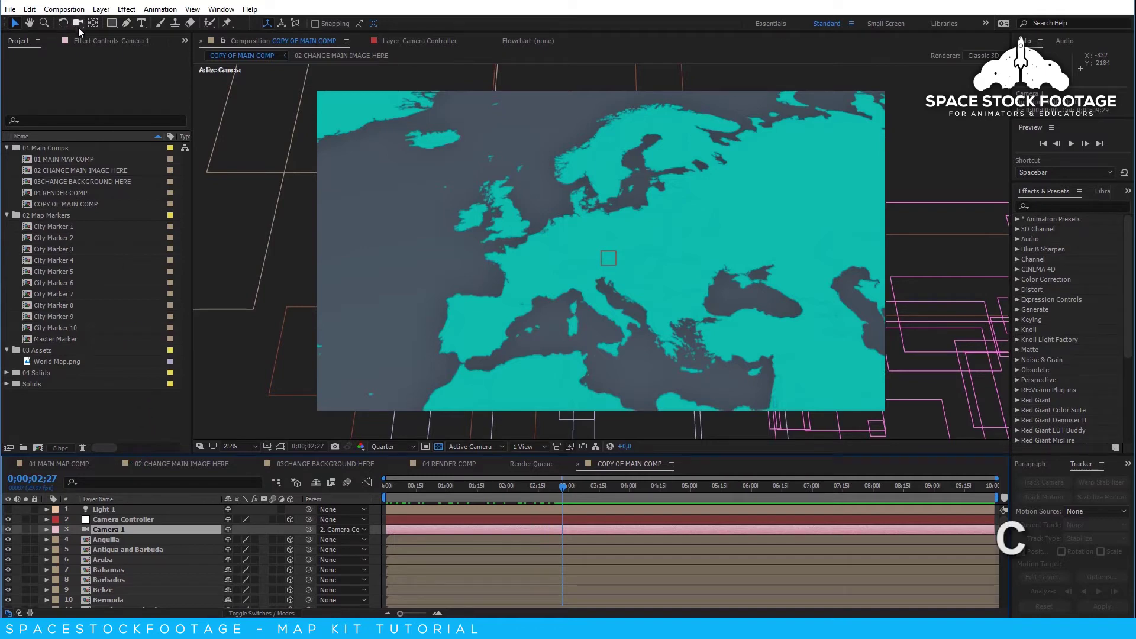
{"action": "left_click", "coordinate": [77, 24]}
{"action": "key", "text": "c"}
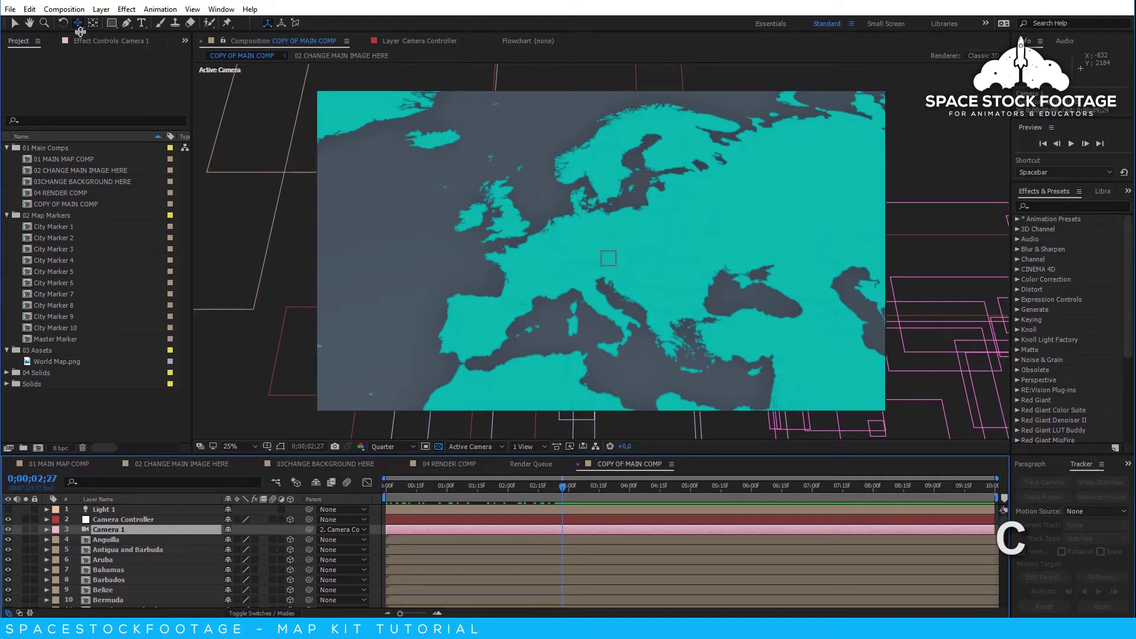
- Apply Easy Ease to all Camera Controller keyframes and scrub to 2;10 to check
{"action": "left_click", "coordinate": [116, 517]}
{"action": "key", "text": "u"}
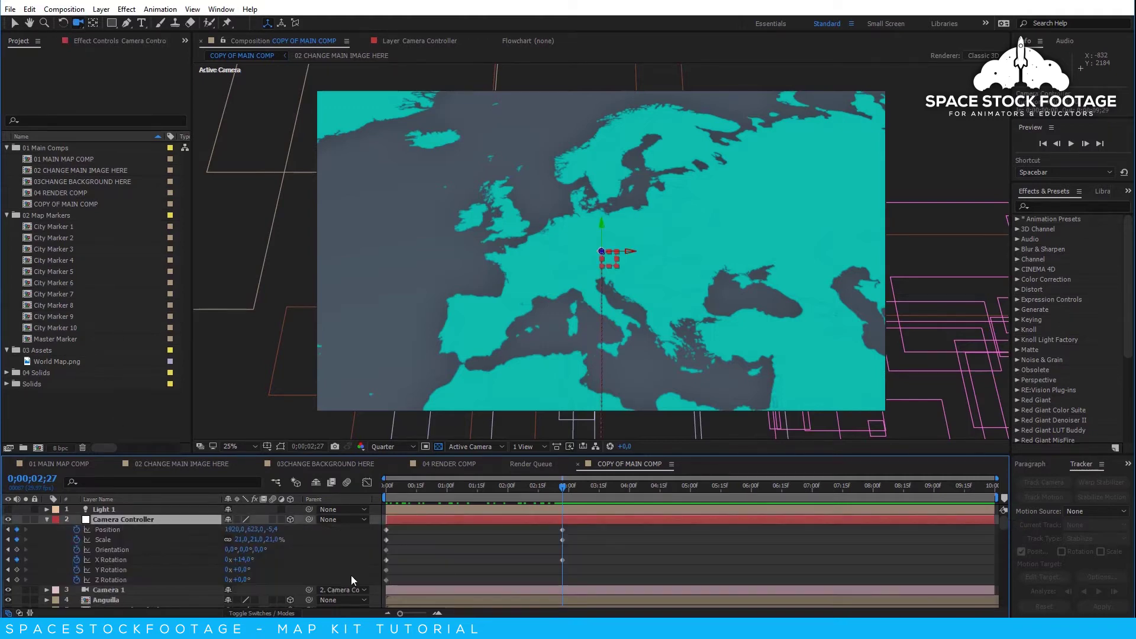
{"action": "left_click_drag", "start_coordinate": [593, 577], "coordinate": [379, 519]}
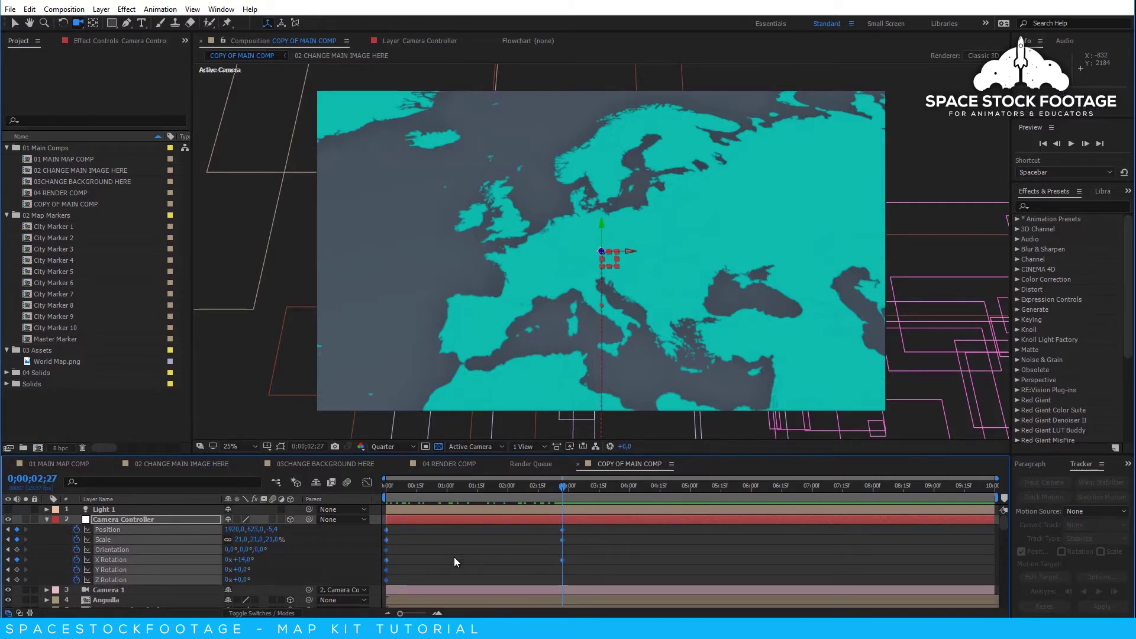
{"action": "key", "text": "F9"}
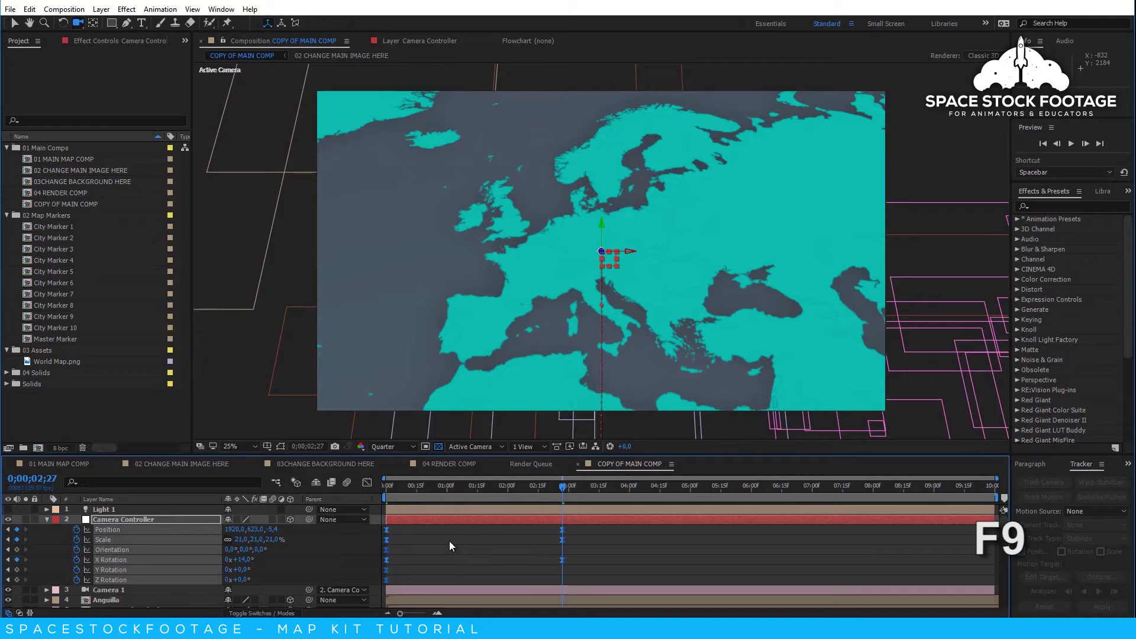
{"action": "left_click_drag", "start_coordinate": [393, 487], "coordinate": [569, 485]}
- Find the Germany layer and set its Z position to -14
{"action": "scroll", "coordinate": [99, 543], "scroll_direction": "down", "scroll_amount": 5}
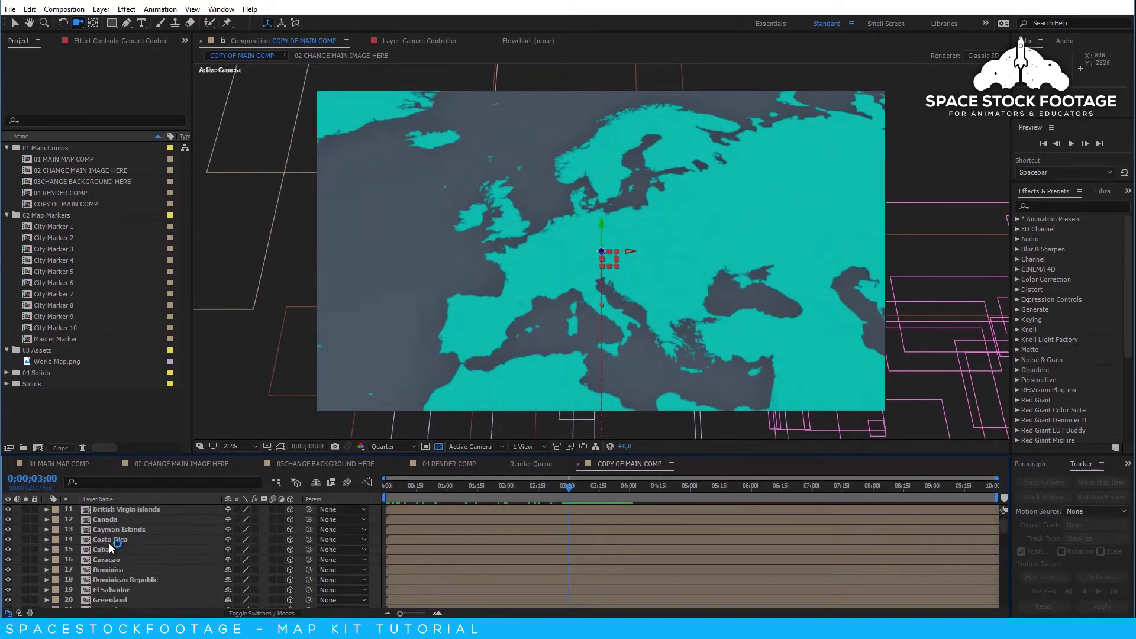
{"action": "scroll", "coordinate": [110, 544], "scroll_direction": "down", "scroll_amount": 15}
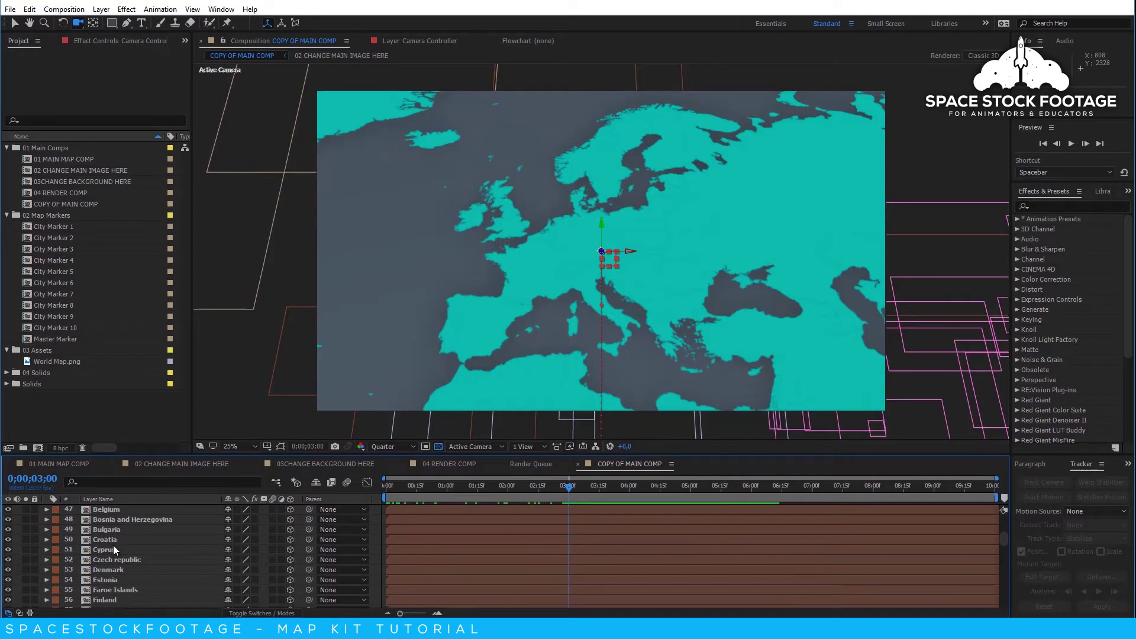
{"action": "scroll", "coordinate": [114, 548], "scroll_direction": "down", "scroll_amount": 1}
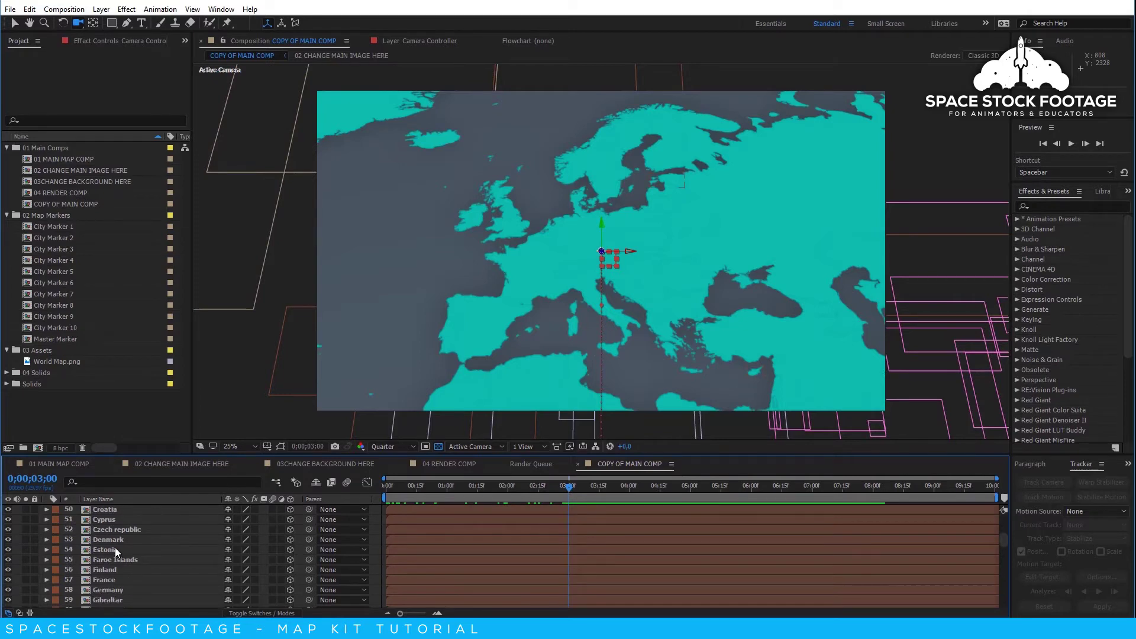
{"action": "left_click", "coordinate": [113, 591]}
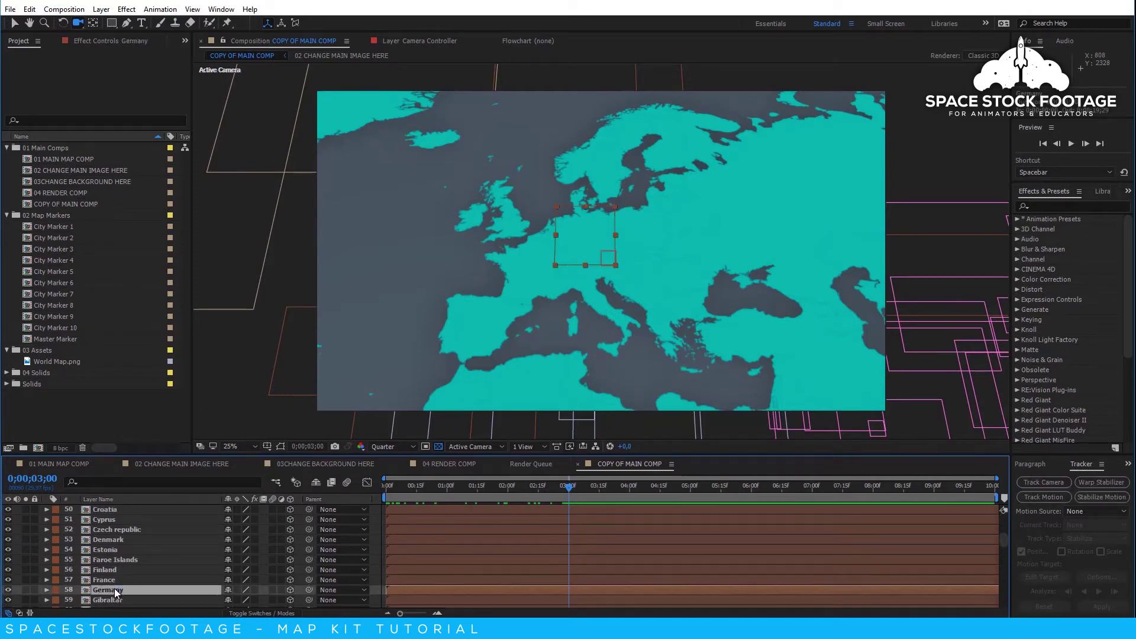
{"action": "key", "text": "p"}
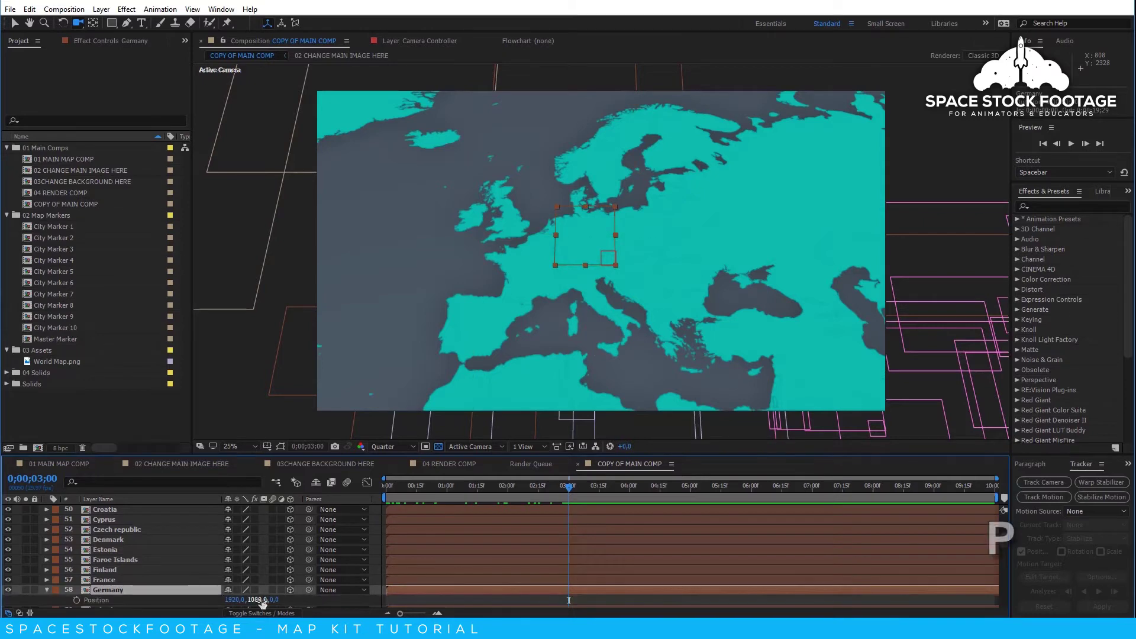
{"action": "left_click_drag", "start_coordinate": [272, 600], "coordinate": [268, 602]}
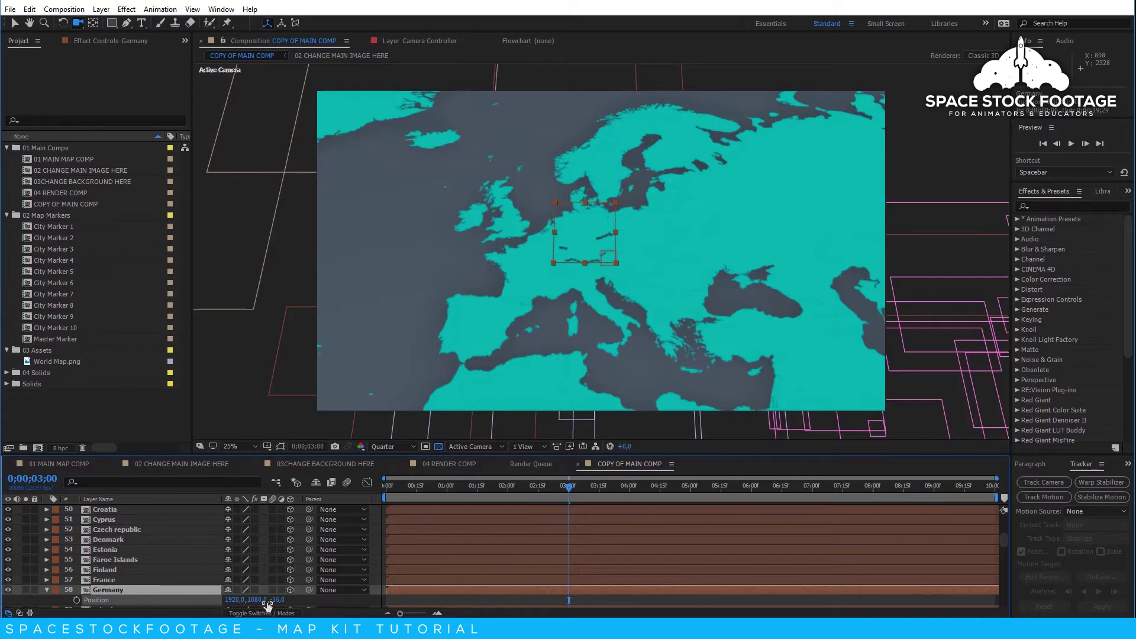
{"action": "left_click", "coordinate": [266, 602]}
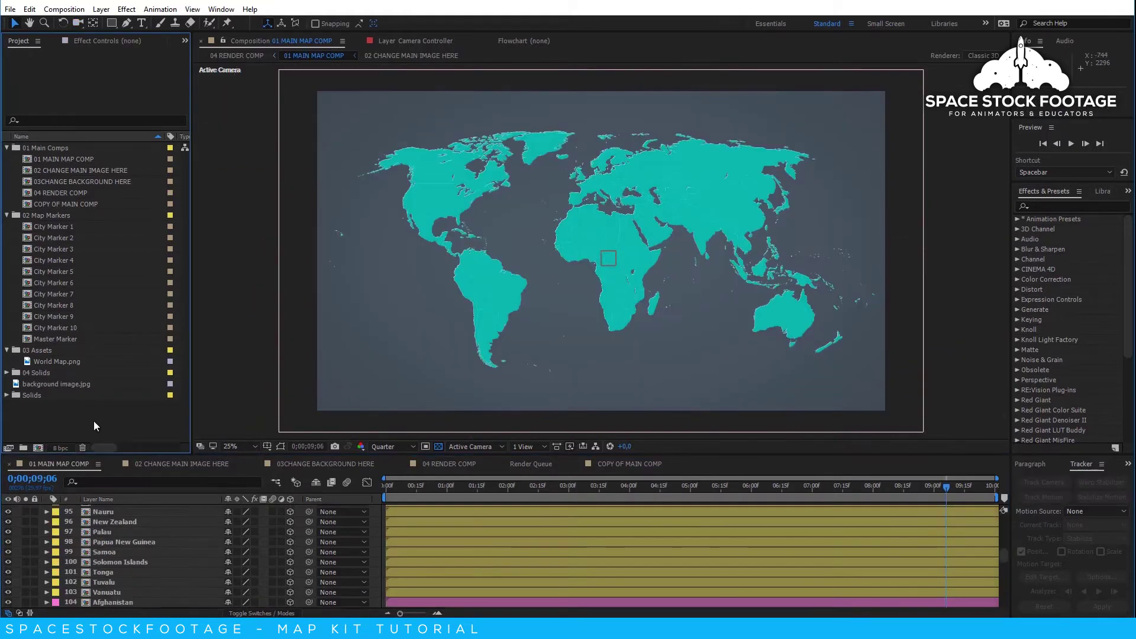
- Add background image.jpg to 02 CHANGE MAIN IMAGE HERE, then return to 01 MAIN MAP COMP
{"action": "double_click", "coordinate": [81, 171]}
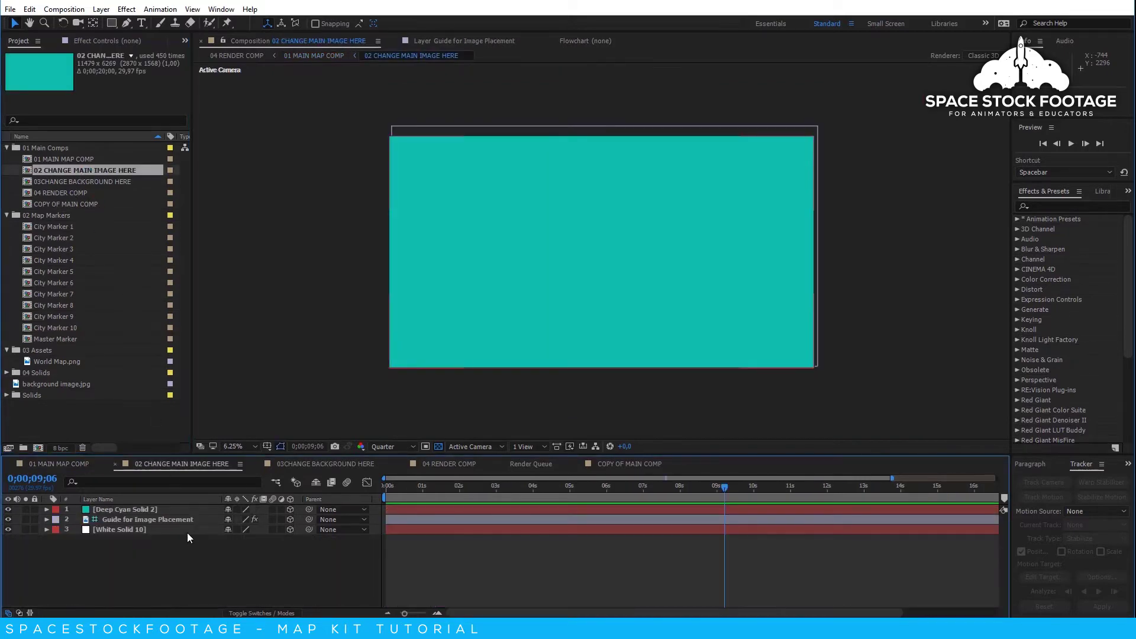
{"action": "left_click_drag", "start_coordinate": [60, 384], "coordinate": [378, 505]}
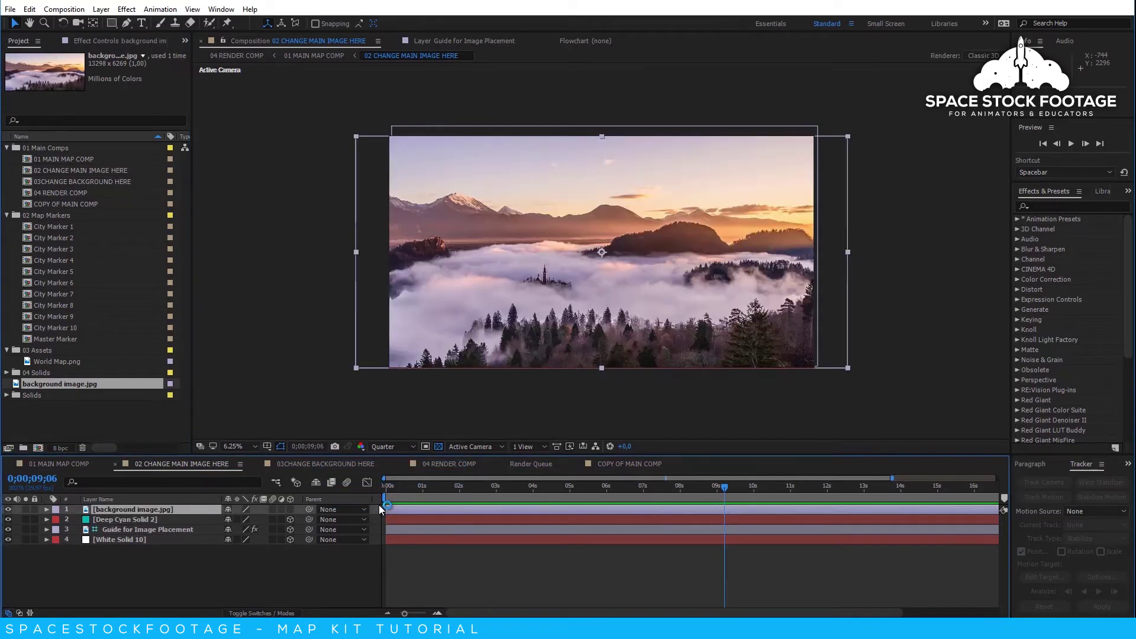
{"action": "left_click", "coordinate": [64, 464]}
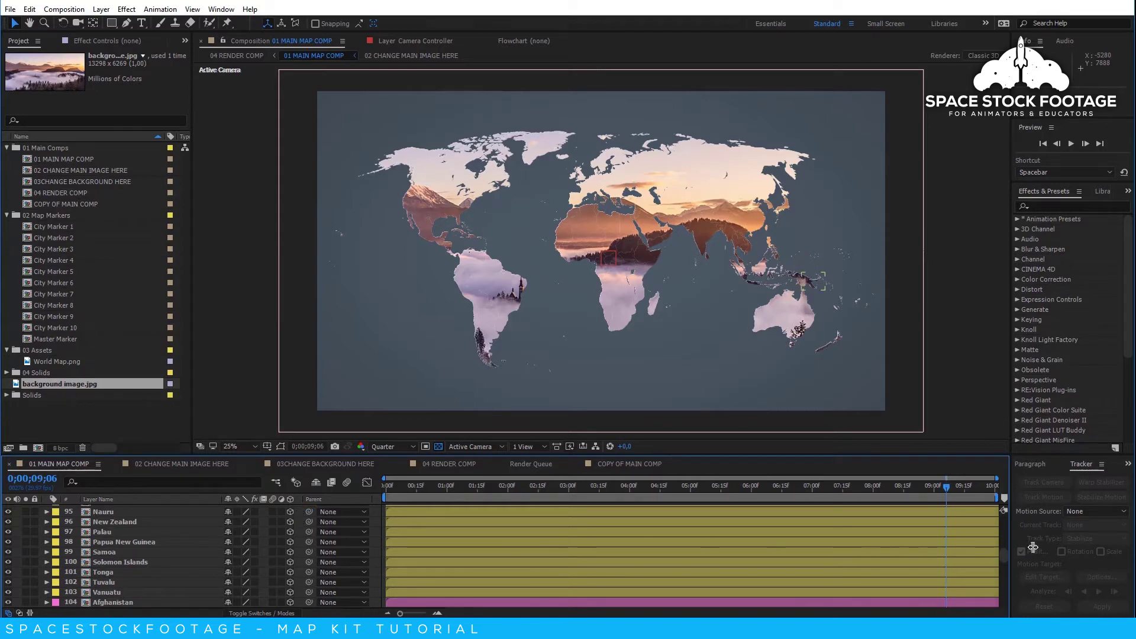
{"action": "left_click_drag", "start_coordinate": [1004, 556], "coordinate": [1003, 524]}
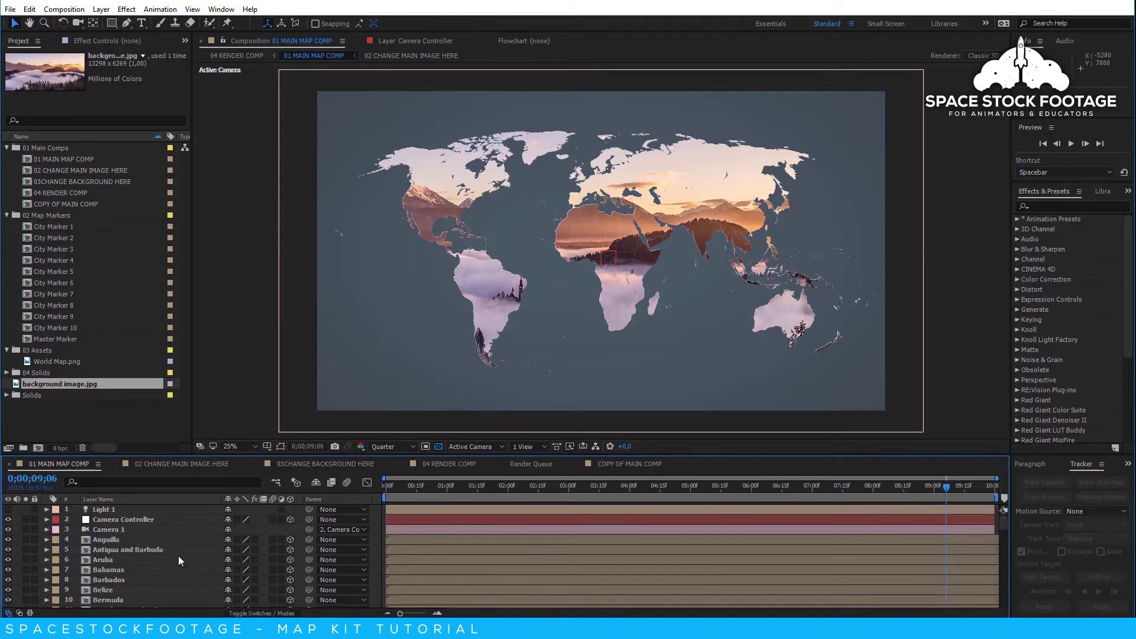
- Re-enable the country layers' fx switch and select France to show its Fill effect
{"action": "left_click", "coordinate": [256, 538]}
{"action": "scroll", "coordinate": [507, 556], "scroll_direction": "down", "scroll_amount": 20}
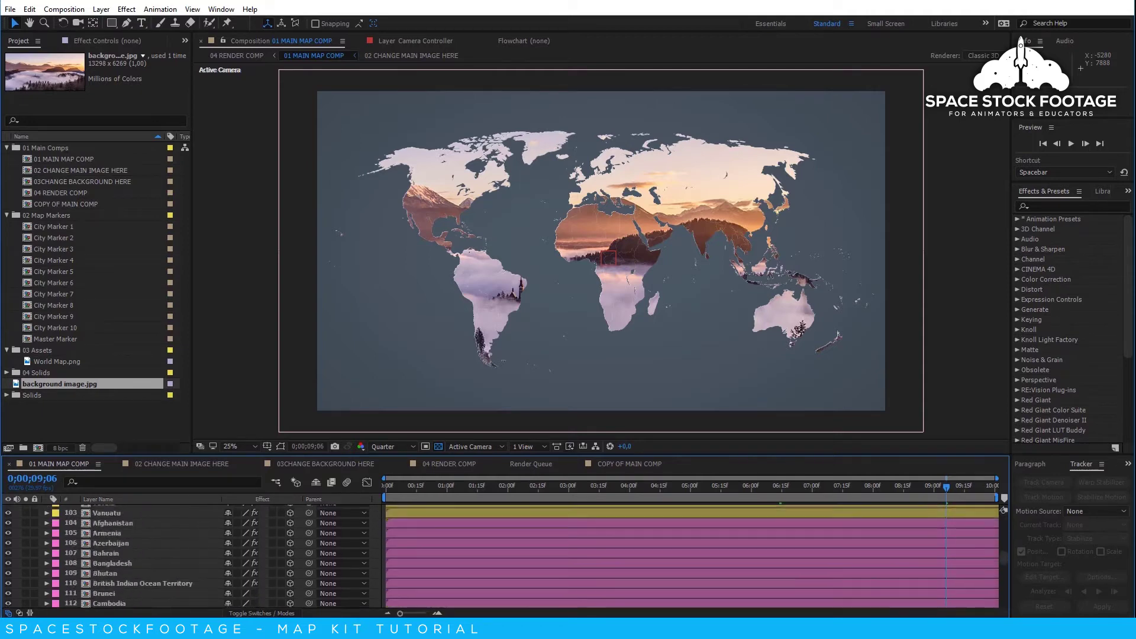
{"action": "scroll", "coordinate": [506, 556], "scroll_direction": "down", "scroll_amount": 16}
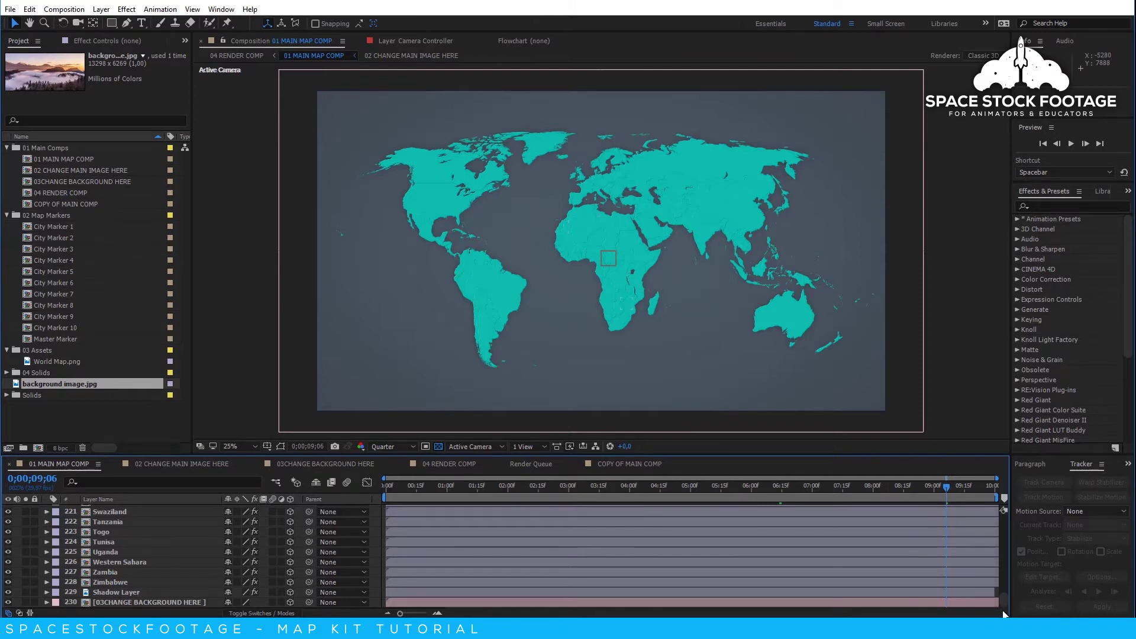
{"action": "left_click", "coordinate": [51, 563]}
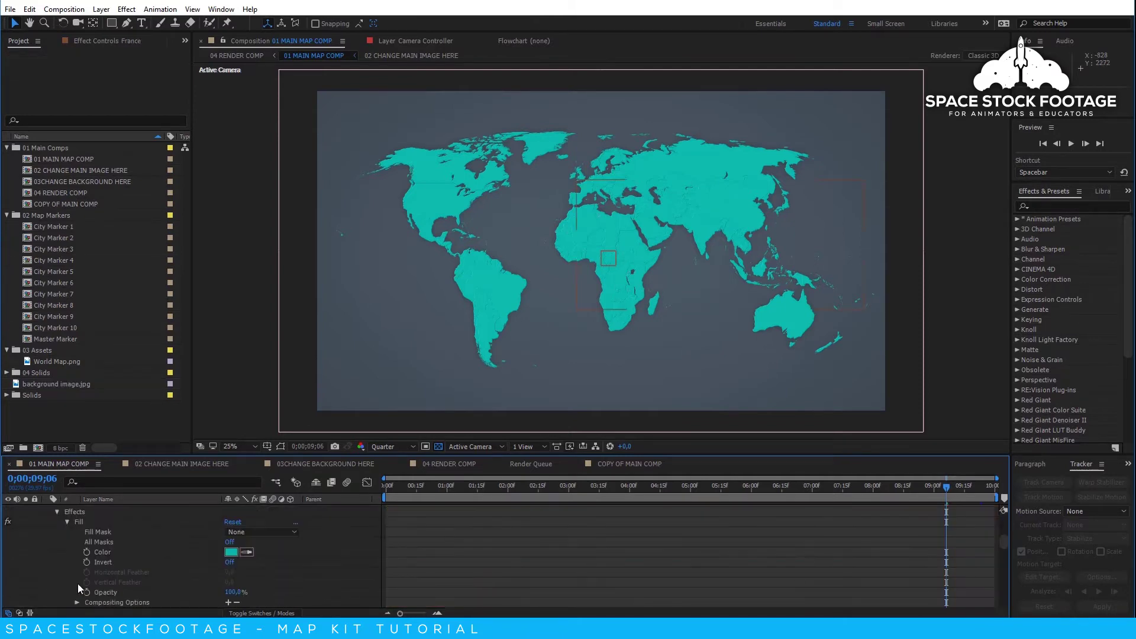
- Keyframe France's Fill colour and change it from teal to yellow at 9;19
{"action": "left_click", "coordinate": [214, 552]}
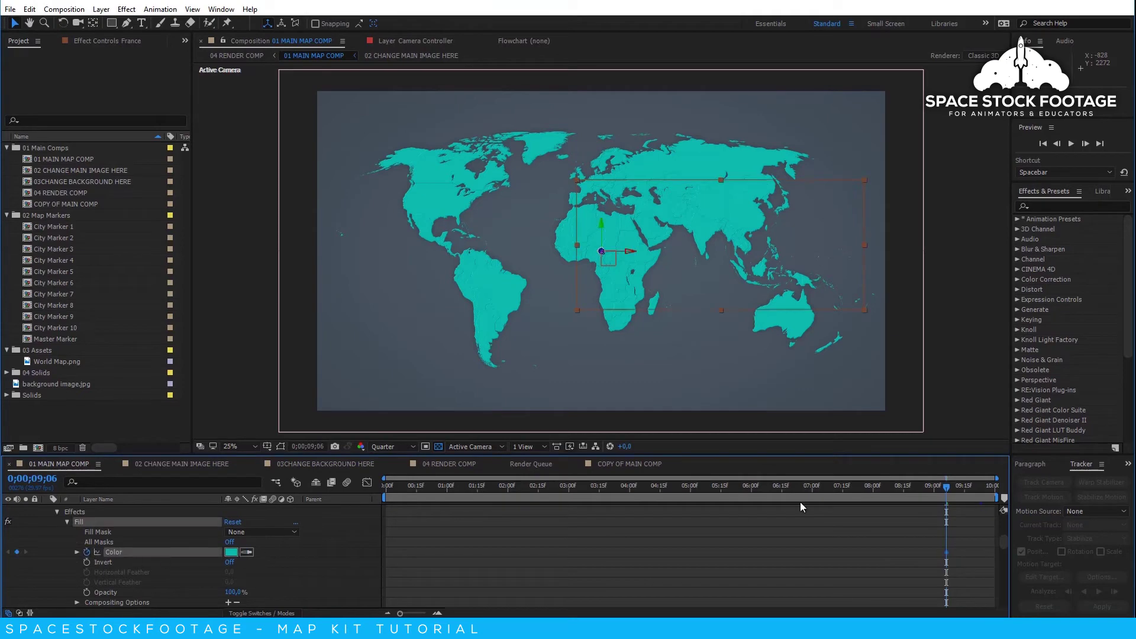
{"action": "left_click", "coordinate": [972, 488]}
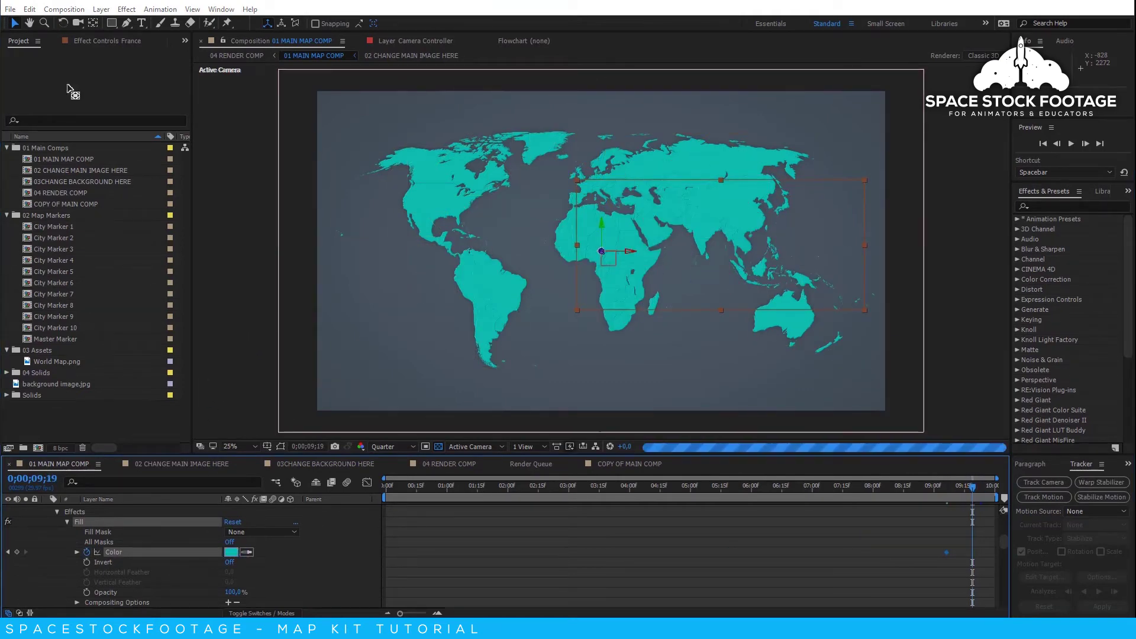
{"action": "left_click", "coordinate": [231, 552]}
{"action": "left_click_drag", "start_coordinate": [223, 140], "coordinate": [225, 191]}
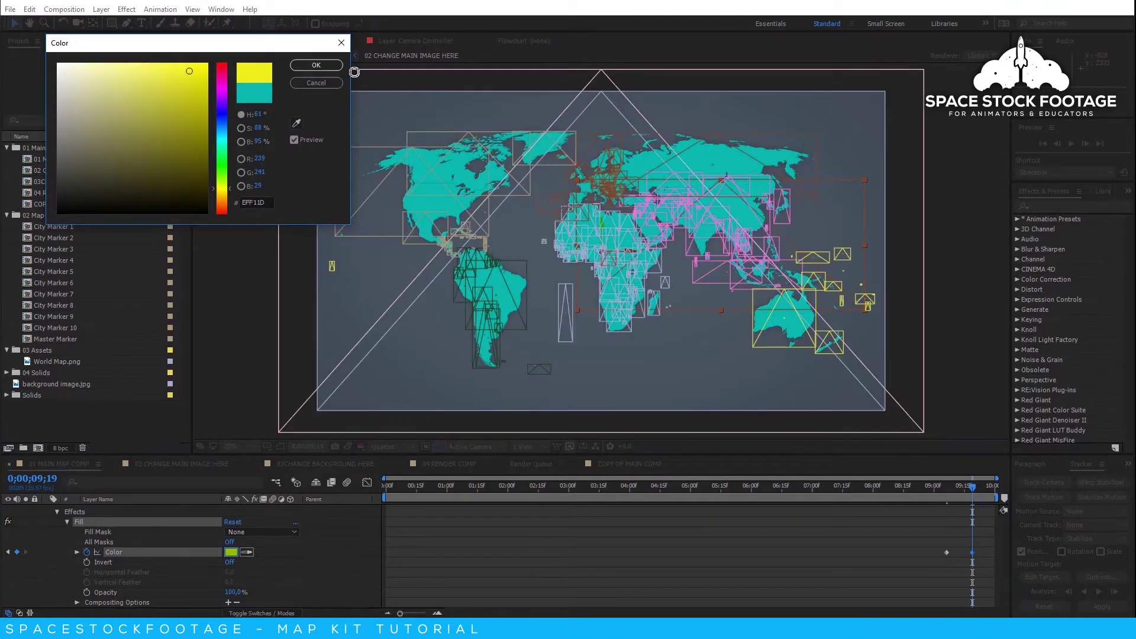
{"action": "left_click", "coordinate": [316, 65]}
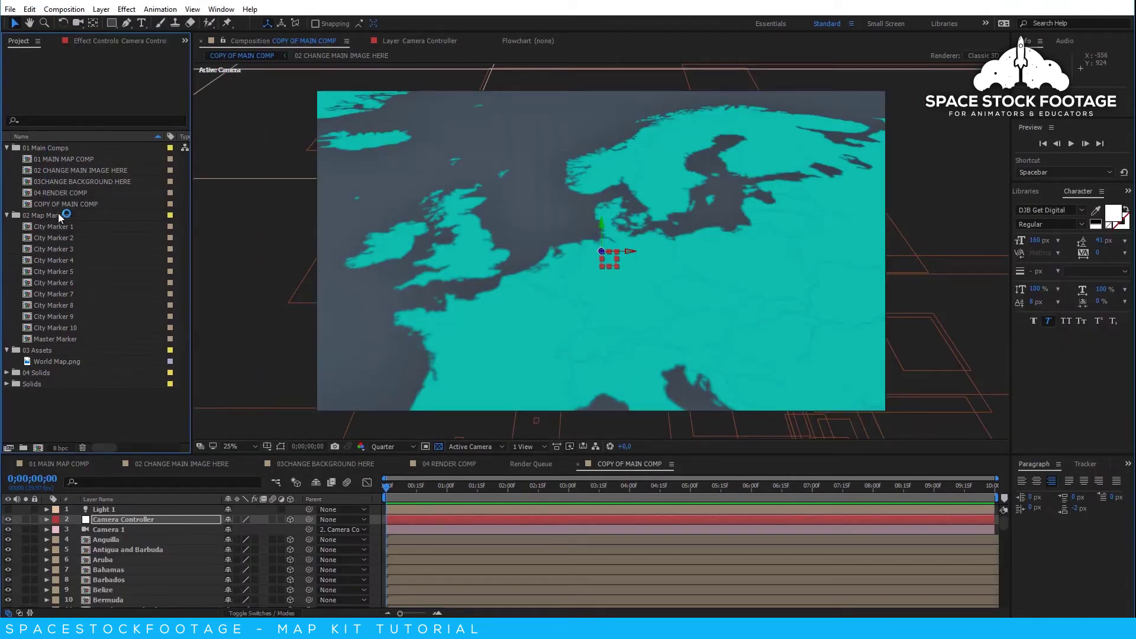
- Place City Marker 5 (BERLIN) in the viewer and move its anchor point onto the pin
{"action": "left_click", "coordinate": [55, 225]}
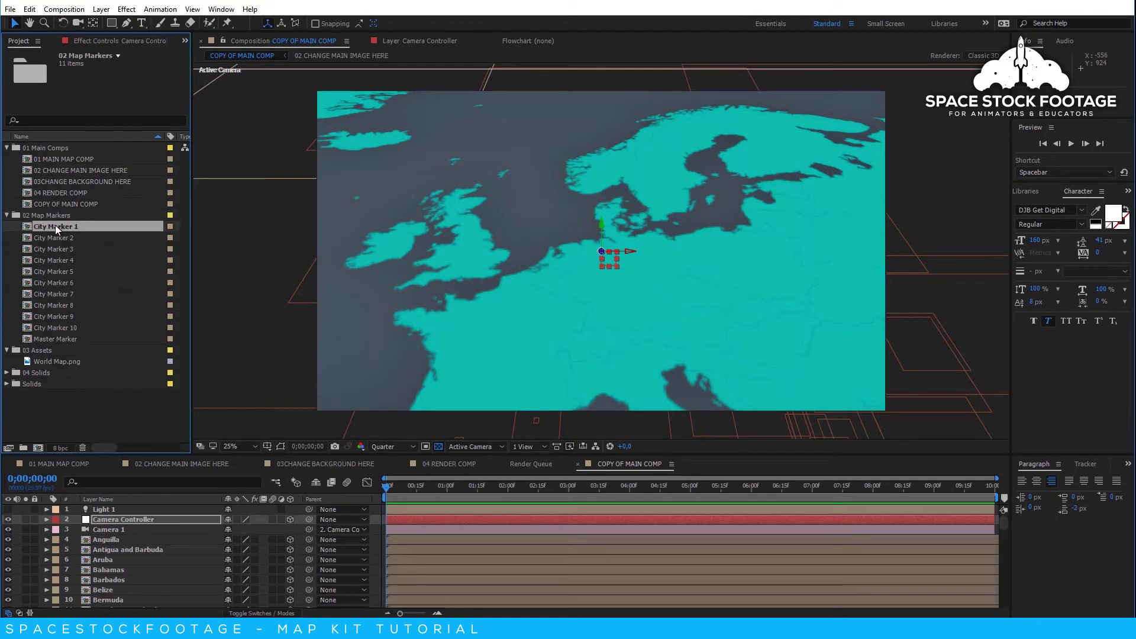
{"action": "left_click", "coordinate": [55, 236]}
{"action": "left_click", "coordinate": [55, 249]}
{"action": "left_click", "coordinate": [55, 258]}
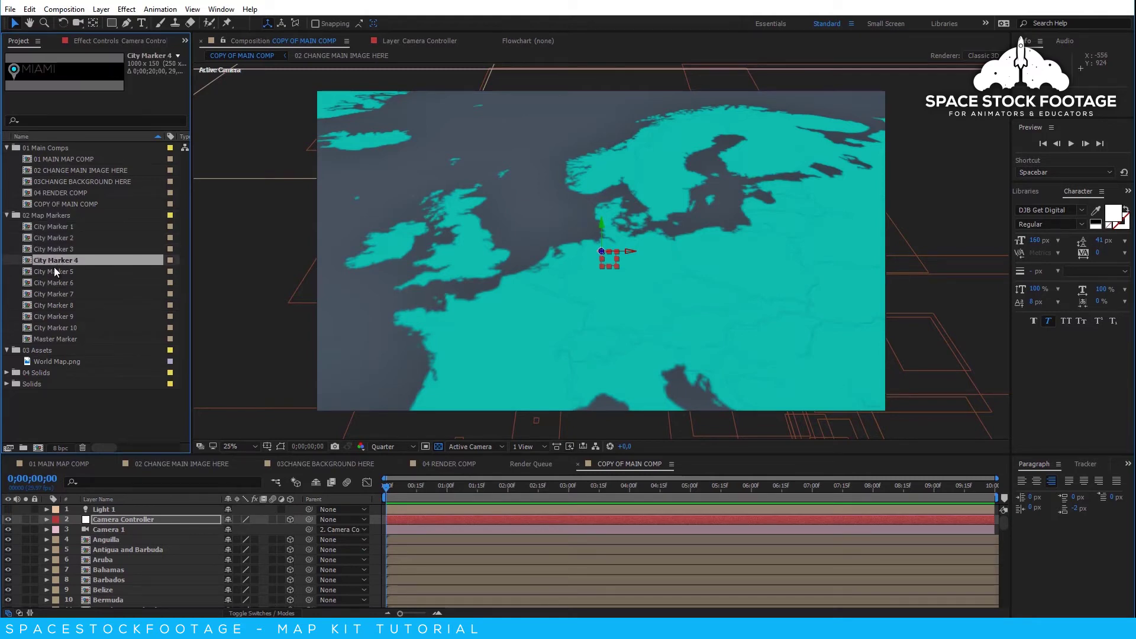
{"action": "left_click", "coordinate": [54, 271]}
{"action": "mouse_move", "coordinate": [54, 273]}
{"action": "left_mouse_down"}
{"action": "mouse_move", "coordinate": [383, 277]}
{"action": "mouse_move", "coordinate": [687, 257]}
{"action": "left_mouse_up"}
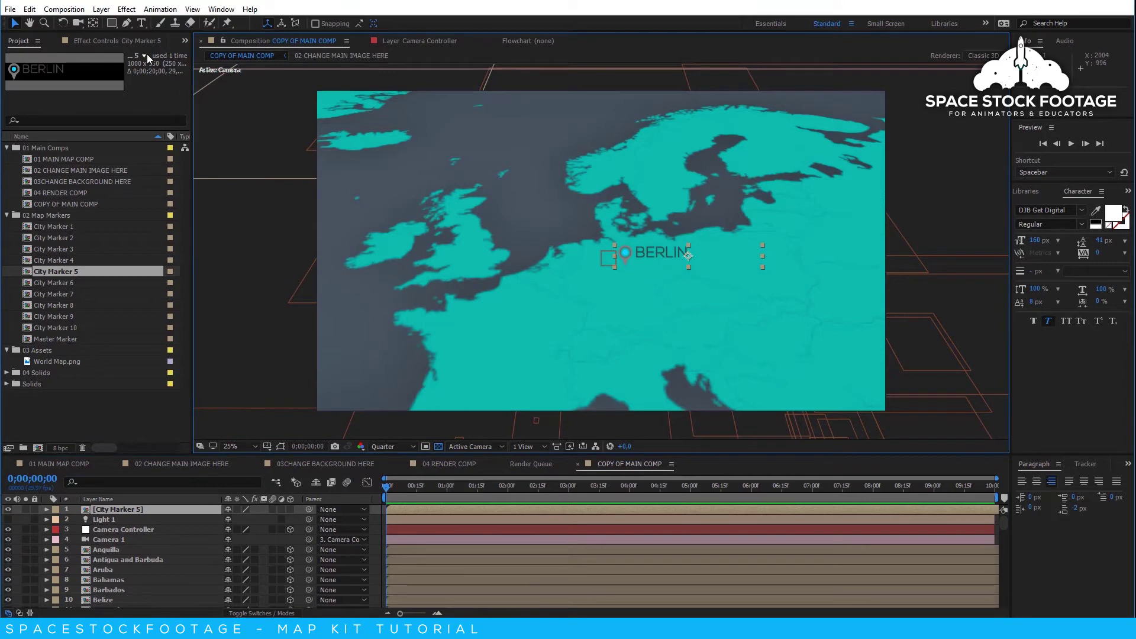
{"action": "left_click", "coordinate": [93, 23]}
{"action": "left_click_drag", "start_coordinate": [688, 255], "coordinate": [625, 265]}
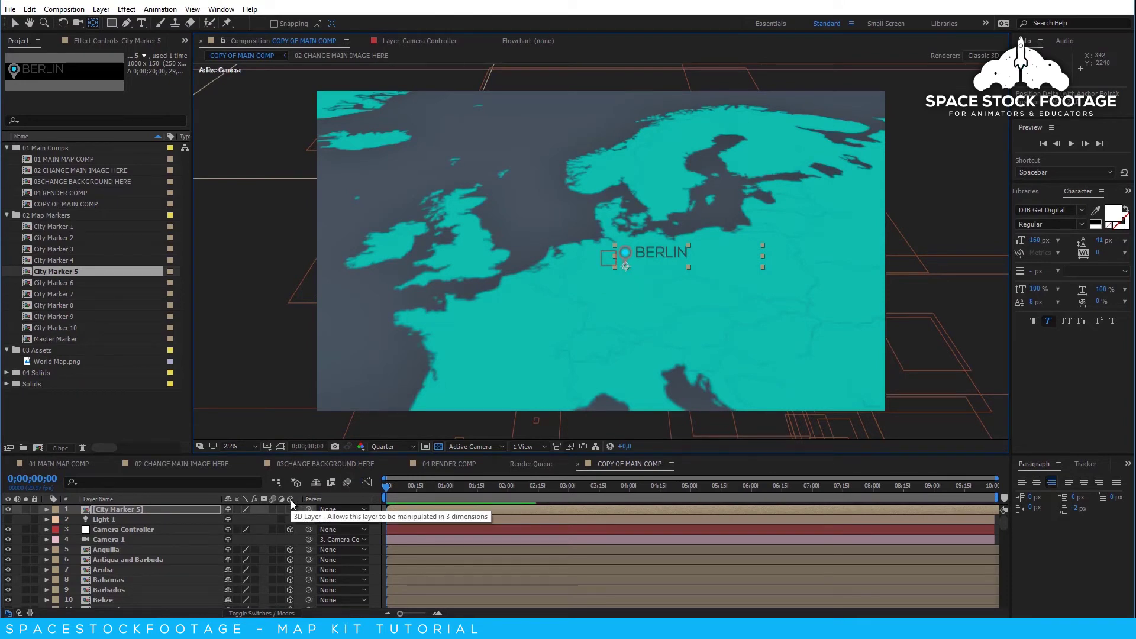
- Make the BERLIN marker 3D, scale it to 8% over Berlin, and magnify the view
{"action": "left_click", "coordinate": [290, 510]}
{"action": "left_click", "coordinate": [47, 510]}
{"action": "left_click", "coordinate": [57, 519]}
{"action": "left_click_drag", "start_coordinate": [233, 539], "coordinate": [211, 539]}
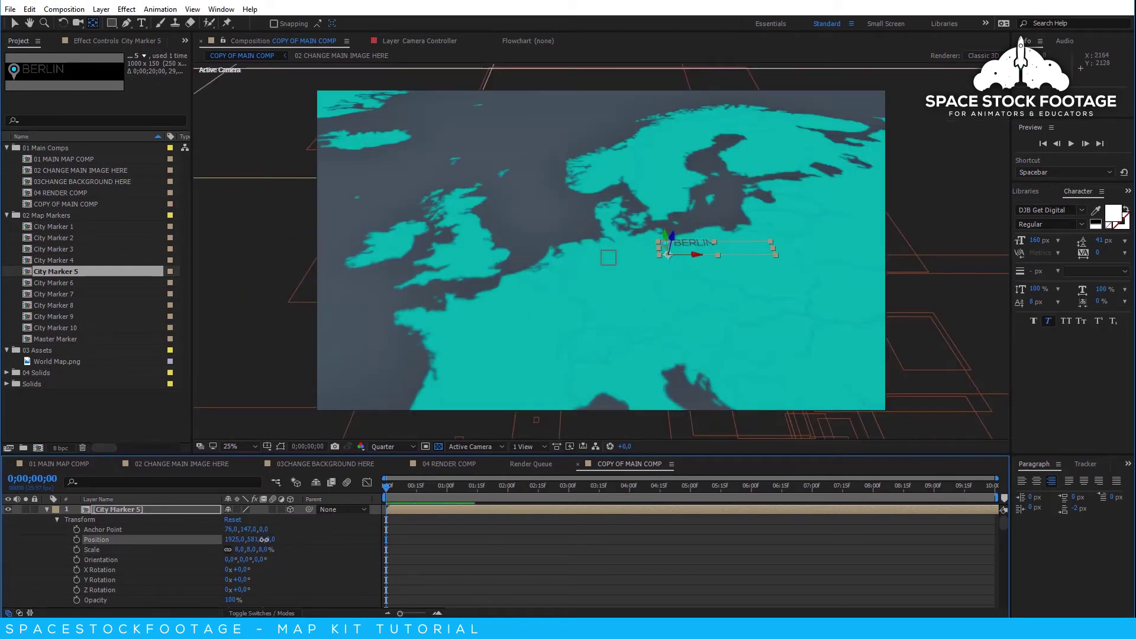
{"action": "key", "text": "period"}
{"action": "left_click", "coordinate": [47, 509]}
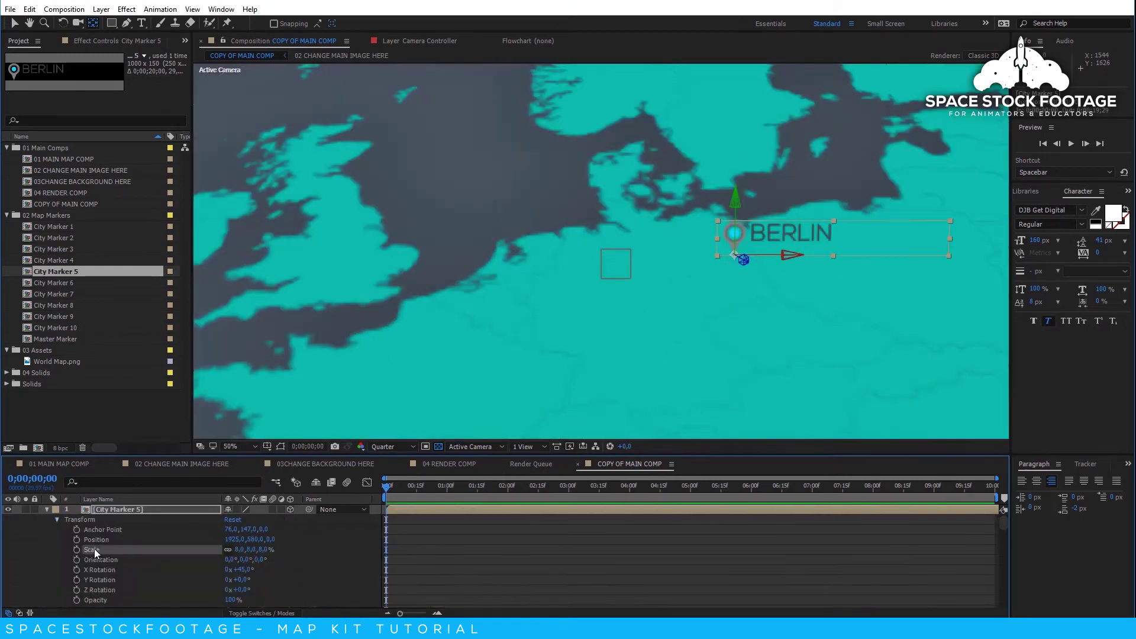
{"action": "left_click", "coordinate": [47, 510]}
{"action": "left_click", "coordinate": [47, 510]}
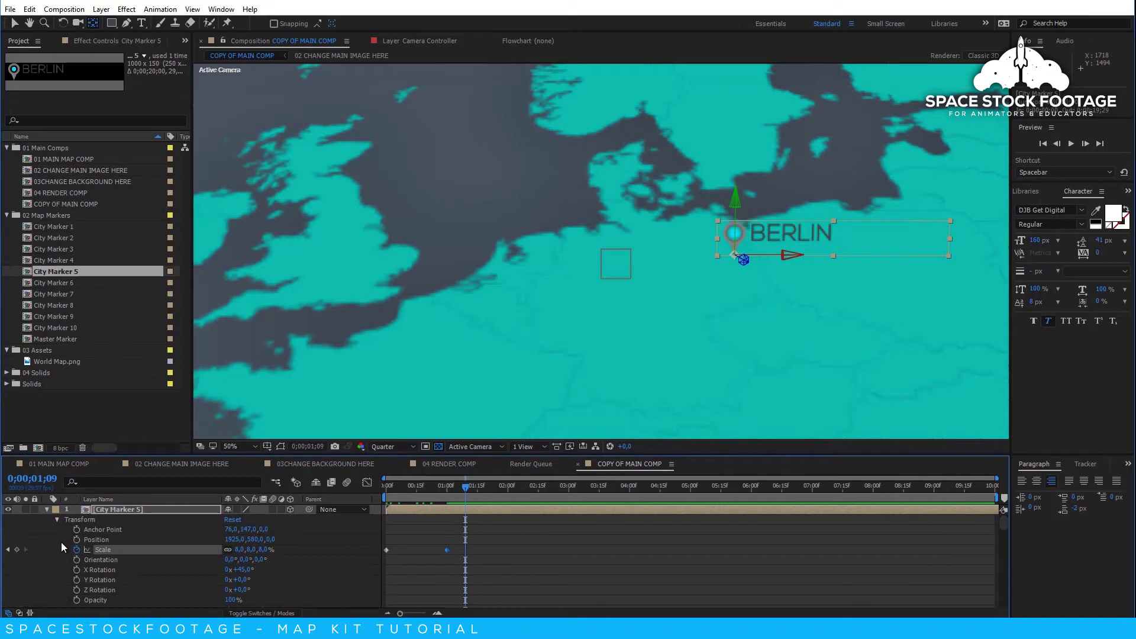
- Expand the marker's Material Options and cycle the Accepts Shadows setting
{"action": "scroll", "coordinate": [62, 542], "scroll_direction": "down", "scroll_amount": 3}
{"action": "left_click", "coordinate": [56, 559]}
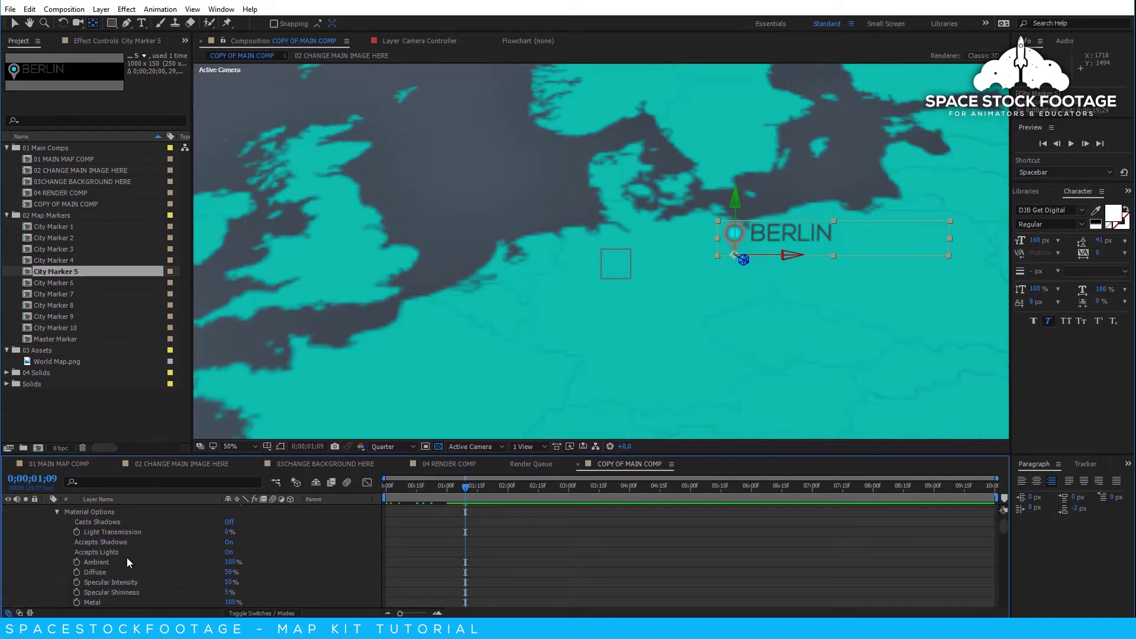
{"action": "left_click", "coordinate": [231, 542]}
{"action": "left_click", "coordinate": [231, 542]}
{"action": "left_click", "coordinate": [231, 543]}
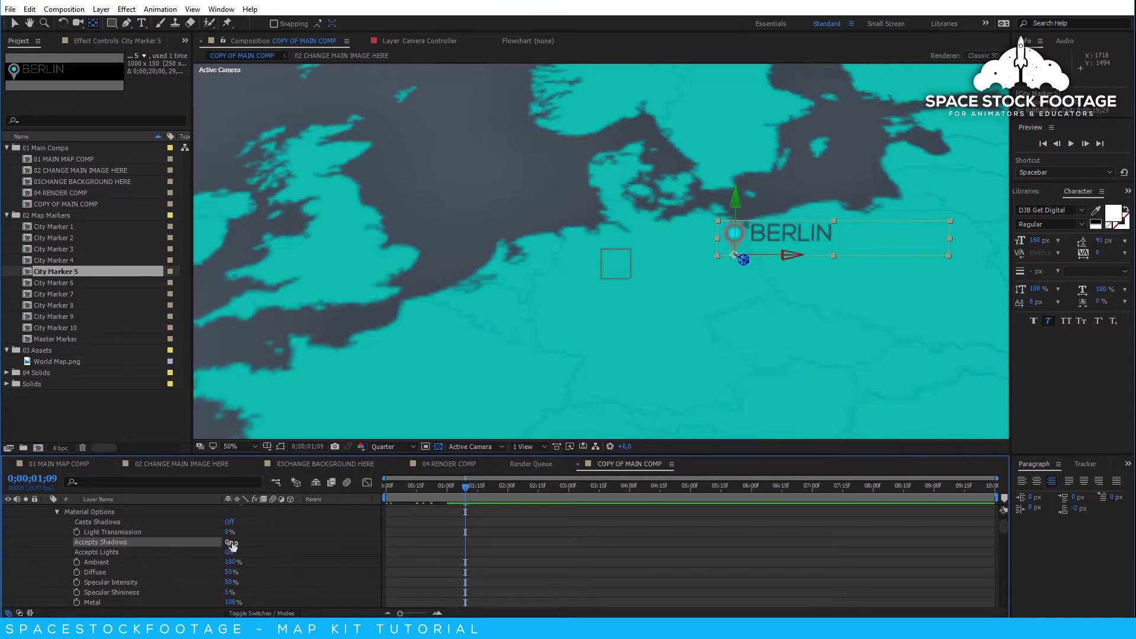
{"action": "scroll", "coordinate": [231, 544], "scroll_direction": "up", "scroll_amount": 2}
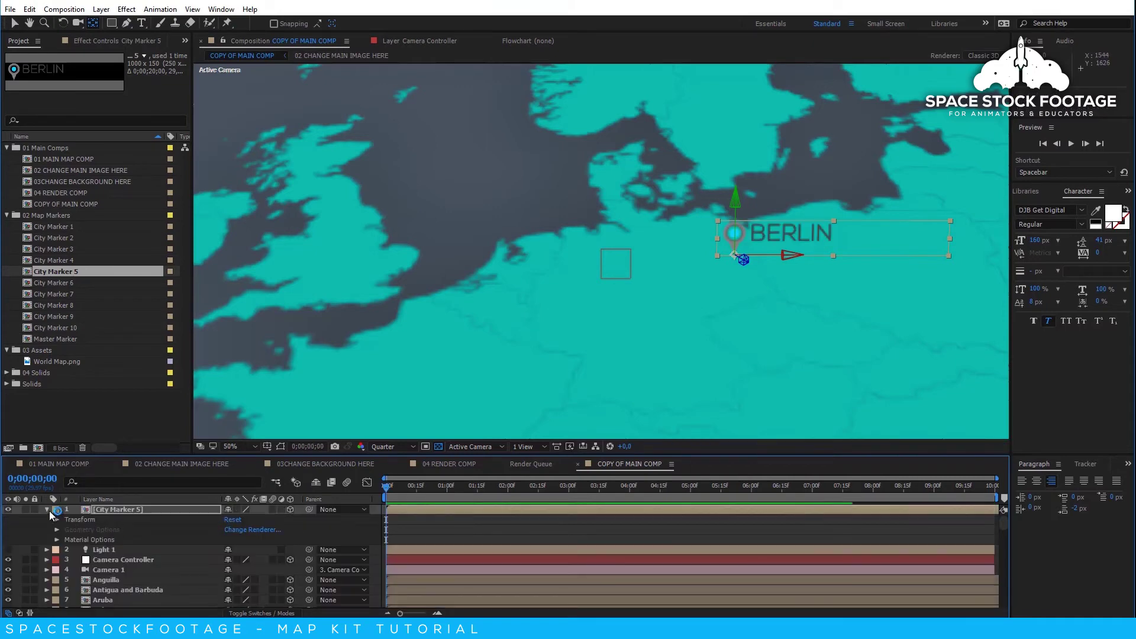
- Isolate City Marker 5's Scale property and keyframe it at 0% at the start
{"action": "left_click", "coordinate": [48, 510]}
{"action": "left_click", "coordinate": [105, 509]}
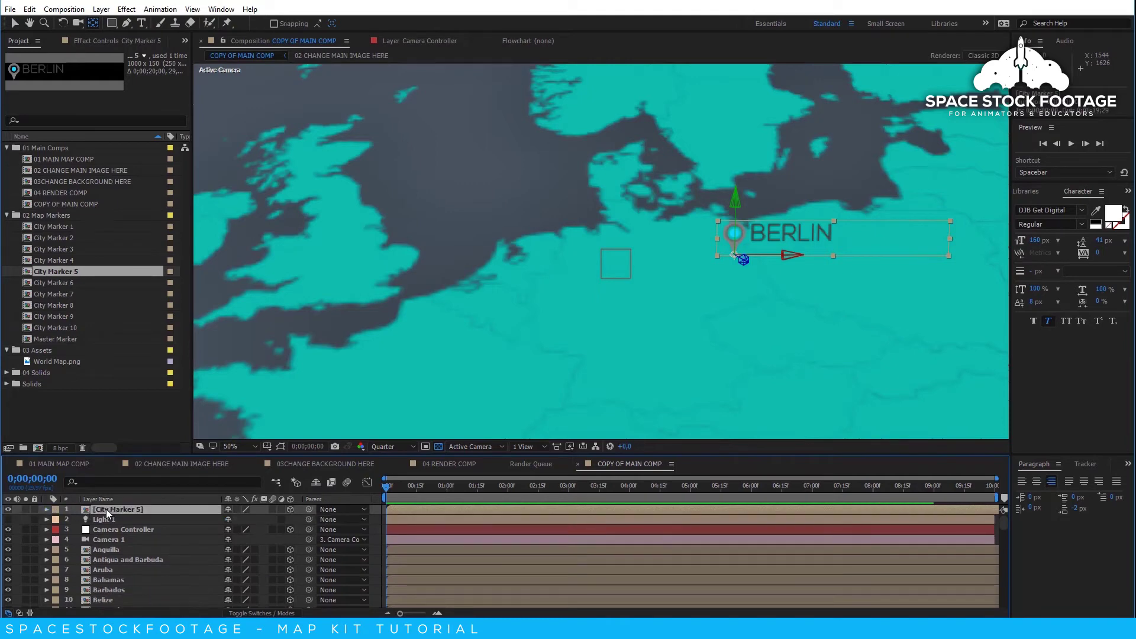
{"action": "left_click", "coordinate": [46, 509]}
{"action": "left_click", "coordinate": [57, 519]}
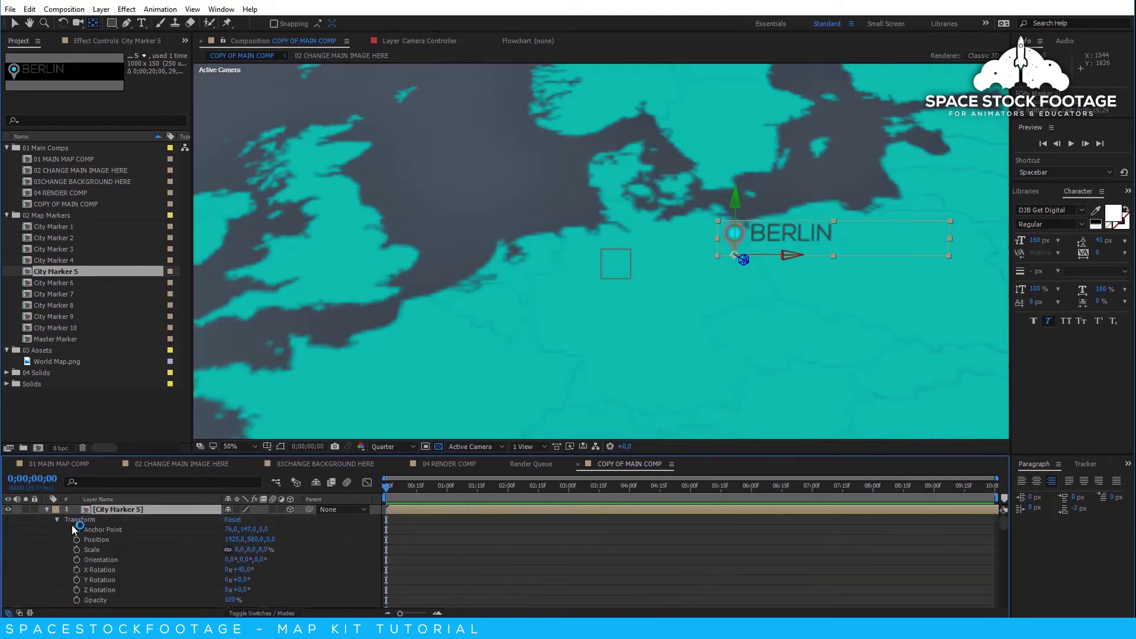
{"action": "left_click", "coordinate": [94, 550]}
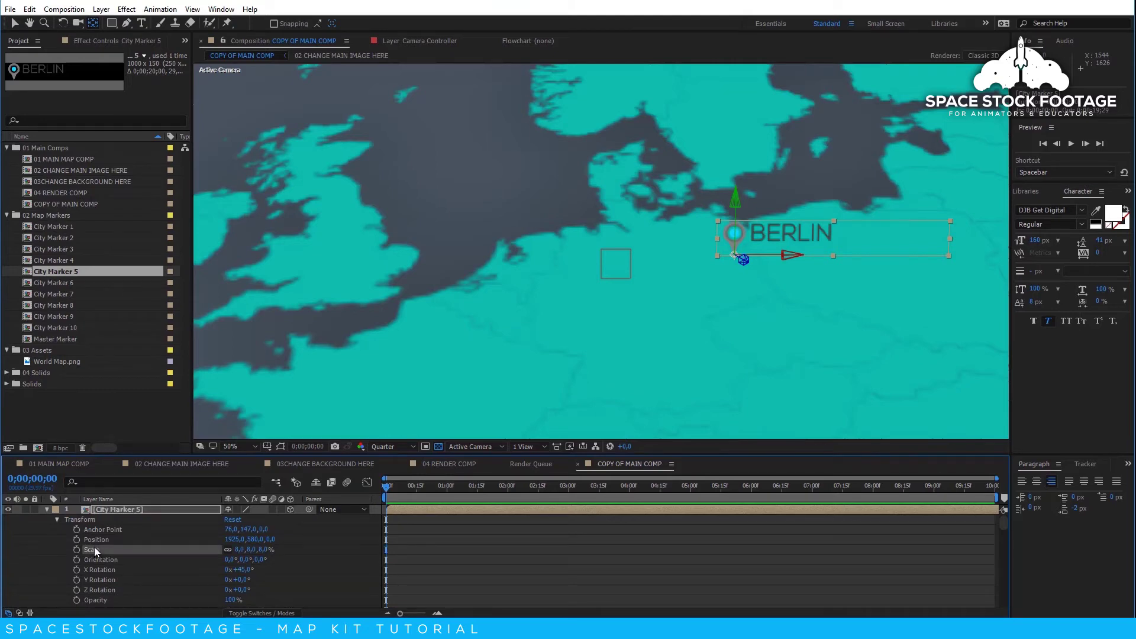
{"action": "left_click", "coordinate": [47, 510]}
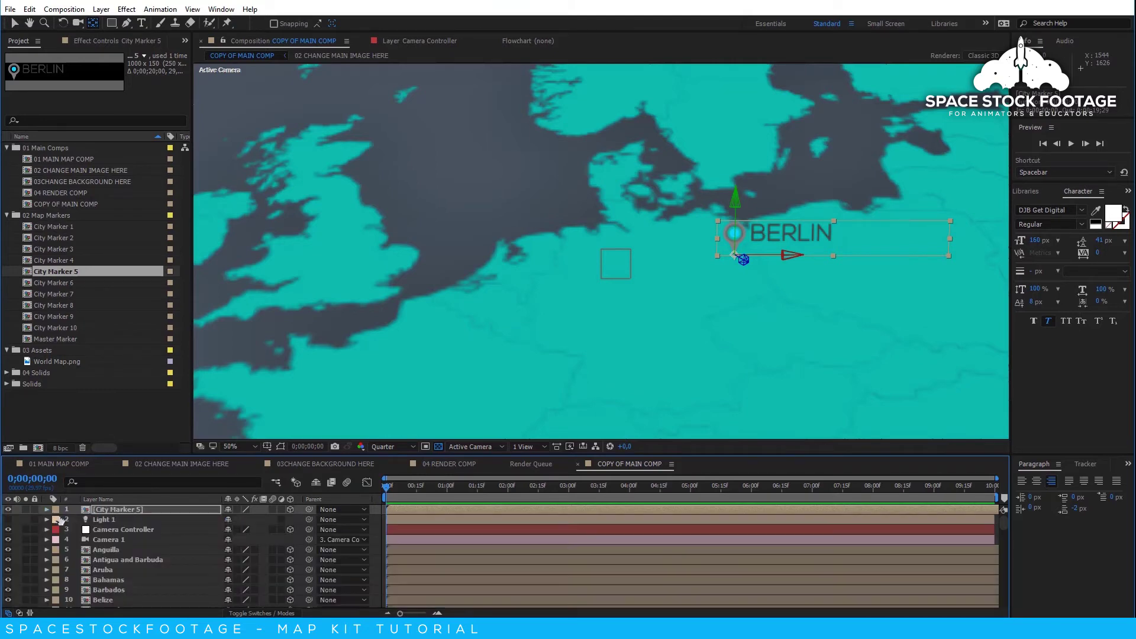
{"action": "left_click", "coordinate": [96, 508]}
{"action": "key", "text": "s"}
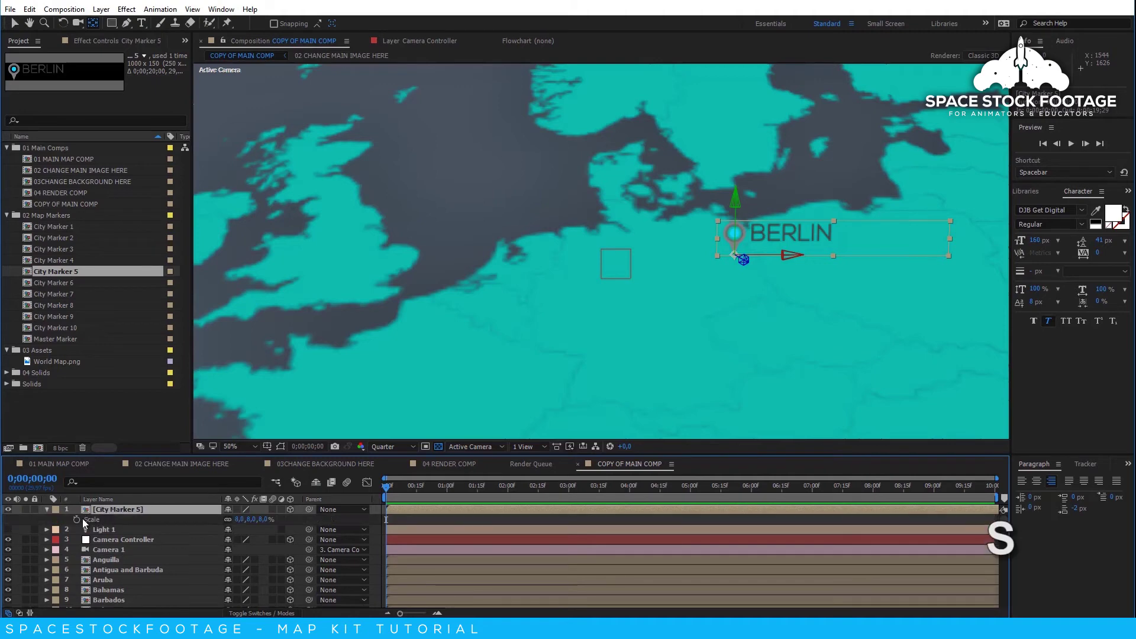
{"action": "left_click", "coordinate": [239, 519]}
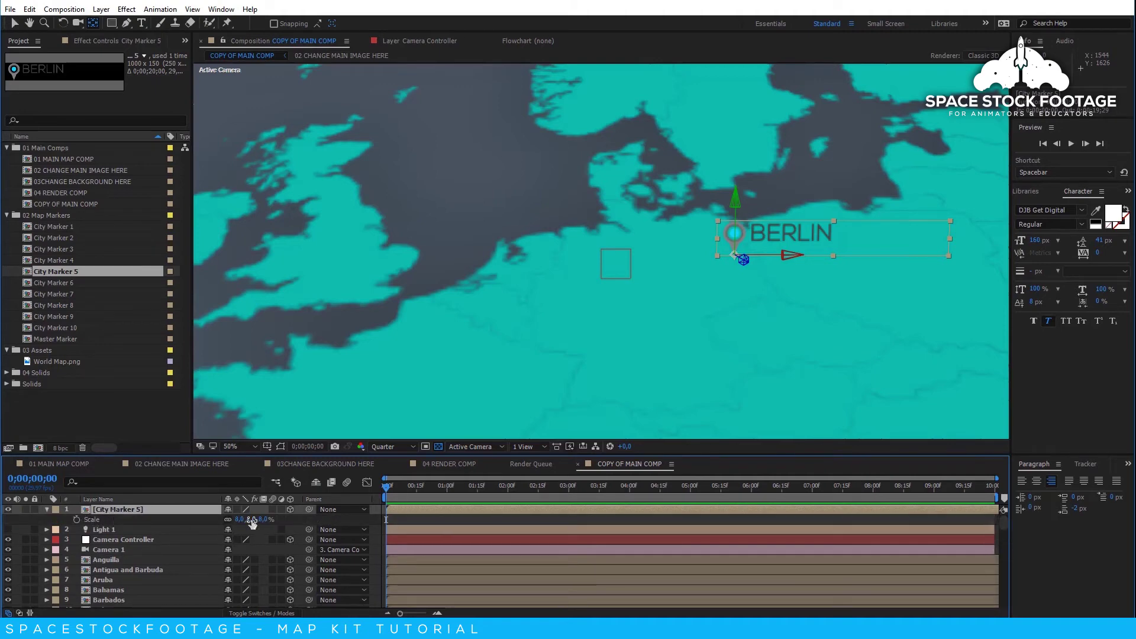
{"action": "type", "text": "0"}
{"action": "key", "text": "Return"}
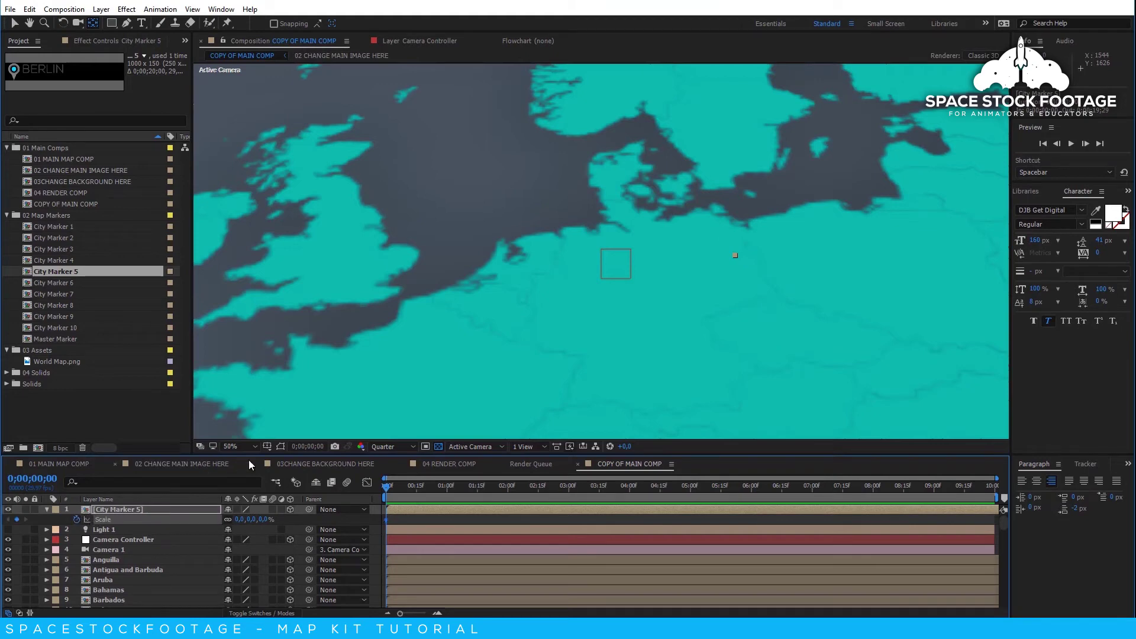
- Jump to 1;00, keyframe the marker's Scale at 8%, then move the playhead to 1;09
{"action": "left_click", "coordinate": [302, 446]}
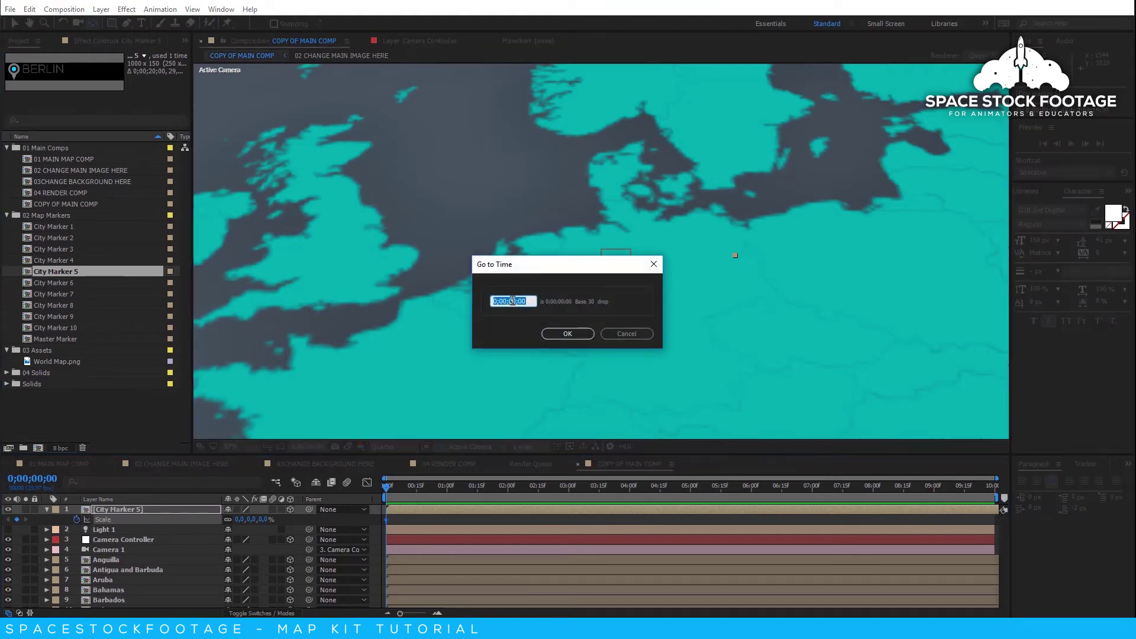
{"action": "type", "text": "100"}
{"action": "left_click", "coordinate": [569, 333]}
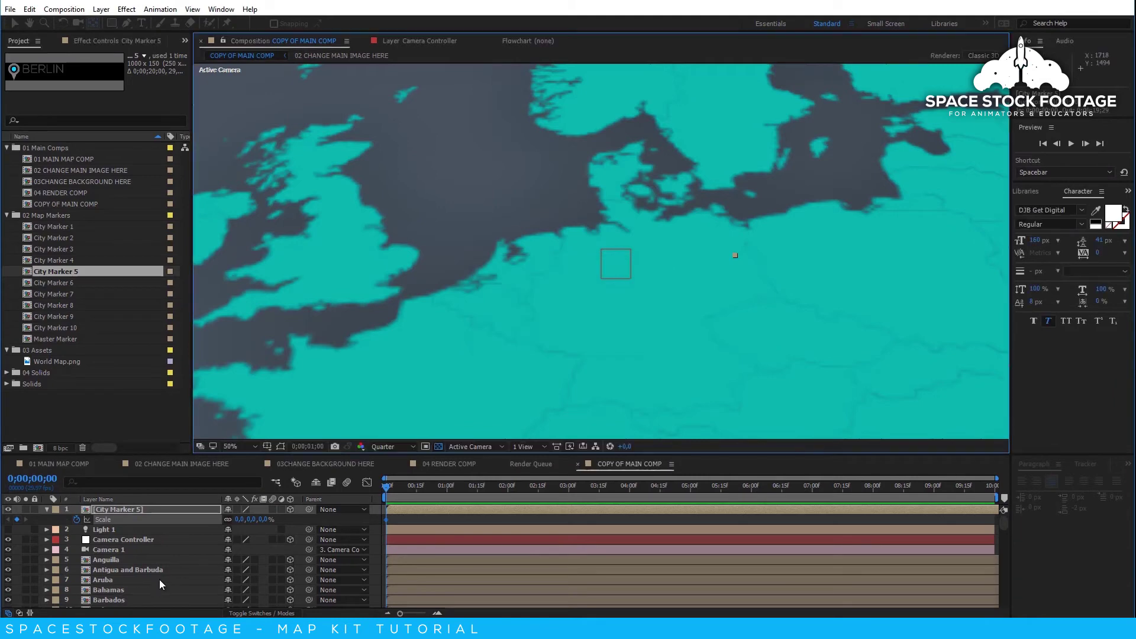
{"action": "left_click", "coordinate": [241, 521]}
{"action": "type", "text": "8"}
{"action": "key", "text": "Return"}
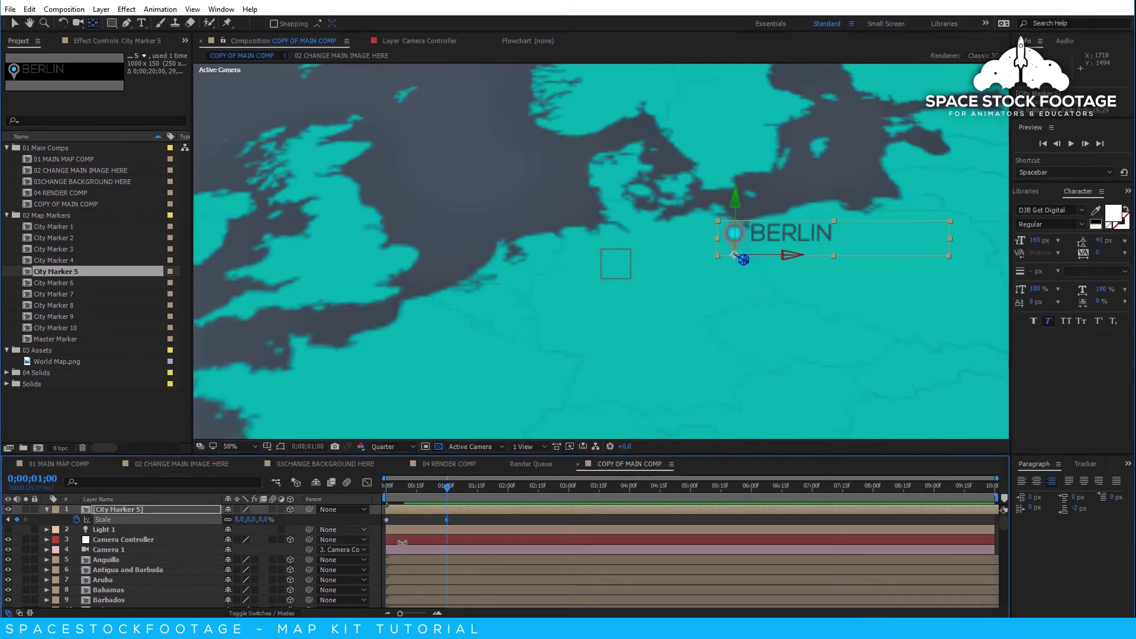
{"action": "left_click_drag", "start_coordinate": [391, 497], "coordinate": [464, 493]}
- In the City Marker 5 precomp, retype the BERLIN label as TEXT, then return and select Master Marker
{"action": "double_click", "coordinate": [112, 509]}
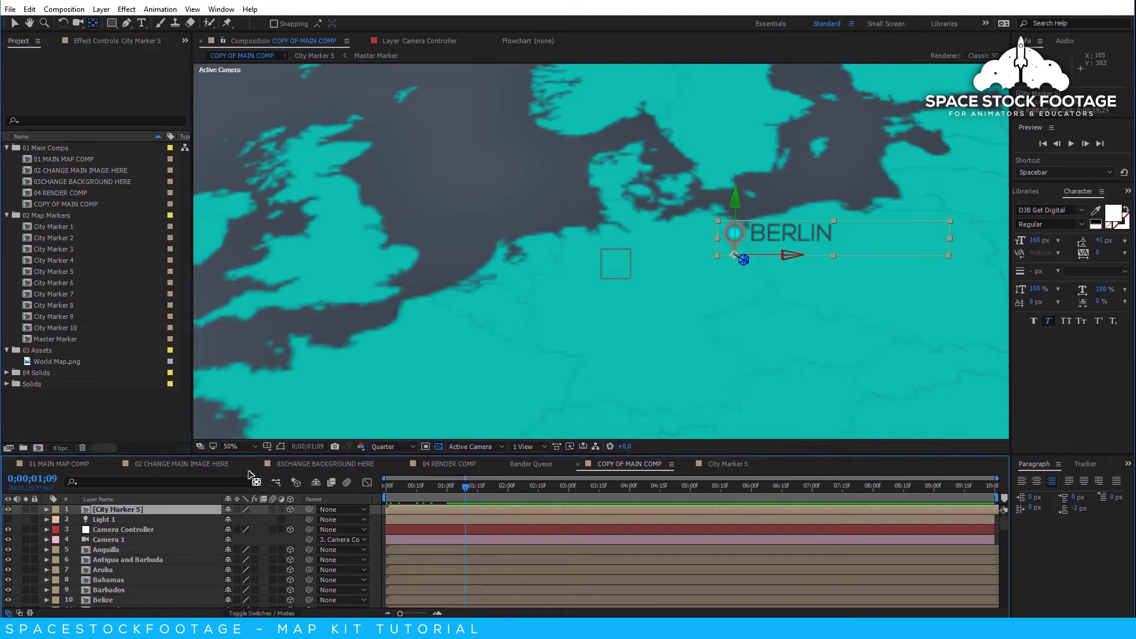
{"action": "double_click", "coordinate": [149, 511]}
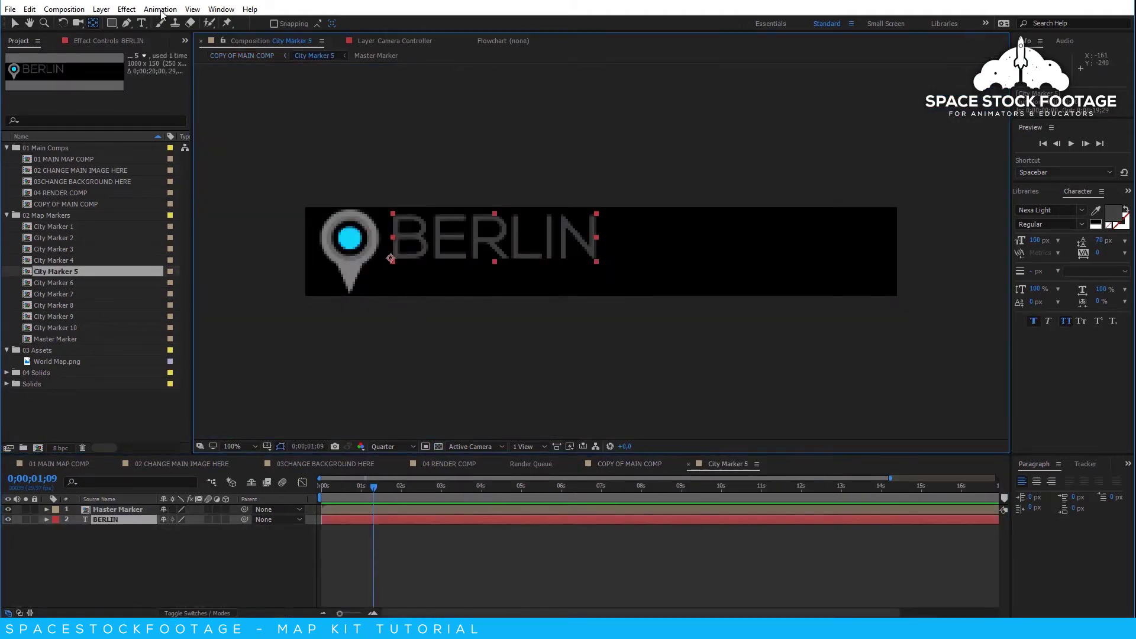
{"action": "left_click", "coordinate": [141, 22]}
{"action": "left_click_drag", "start_coordinate": [595, 233], "coordinate": [337, 228]}
{"action": "type", "text": "TEXT"}
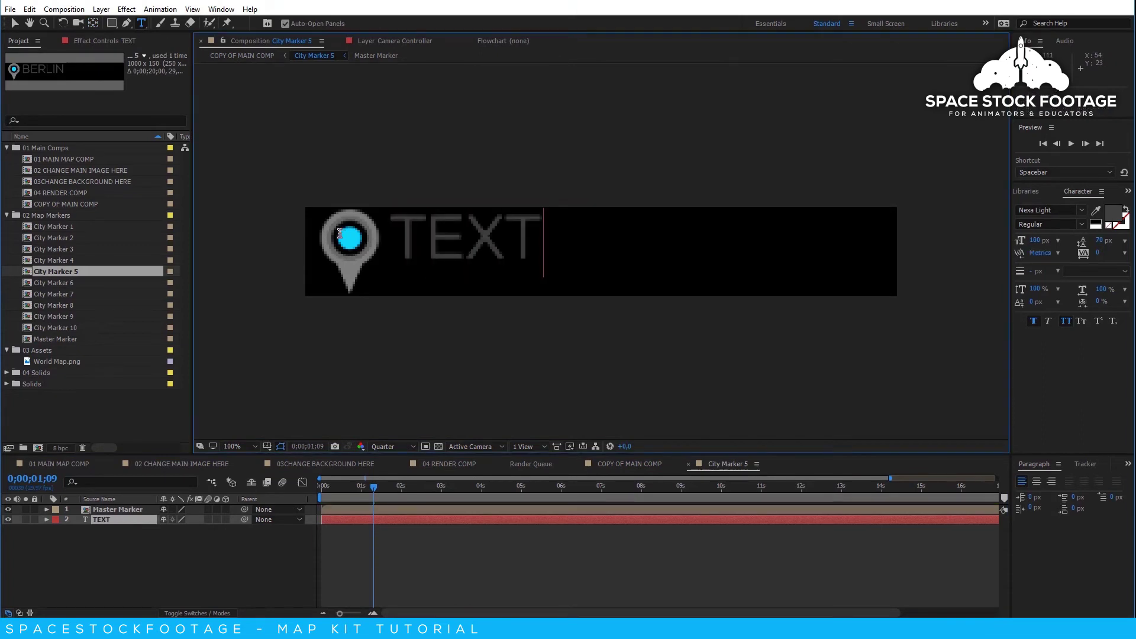
{"action": "left_click", "coordinate": [589, 467]}
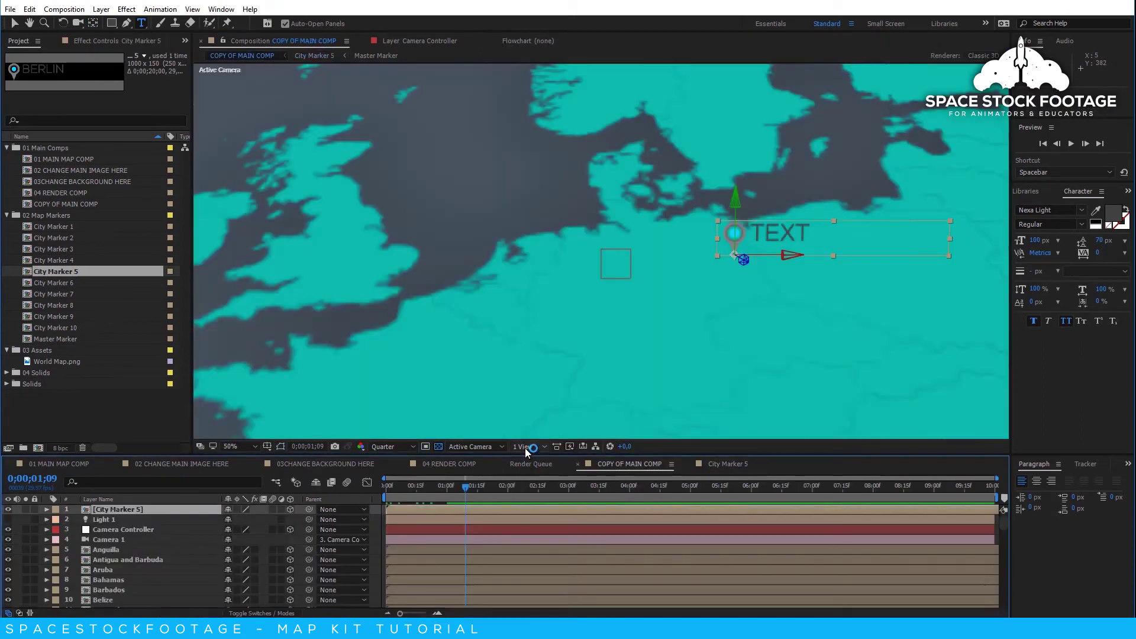
{"action": "left_click", "coordinate": [52, 338]}
- In the Master Marker comp, hide the pin's white solid layers, then return to the main map comp
{"action": "double_click", "coordinate": [52, 338]}
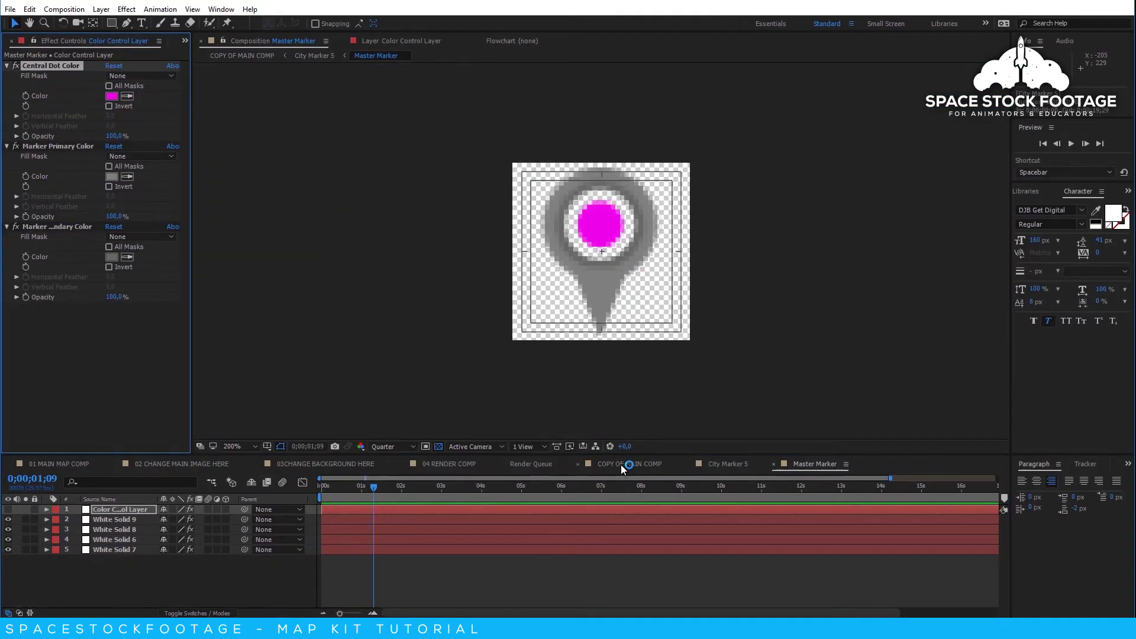
{"action": "left_click", "coordinate": [627, 464]}
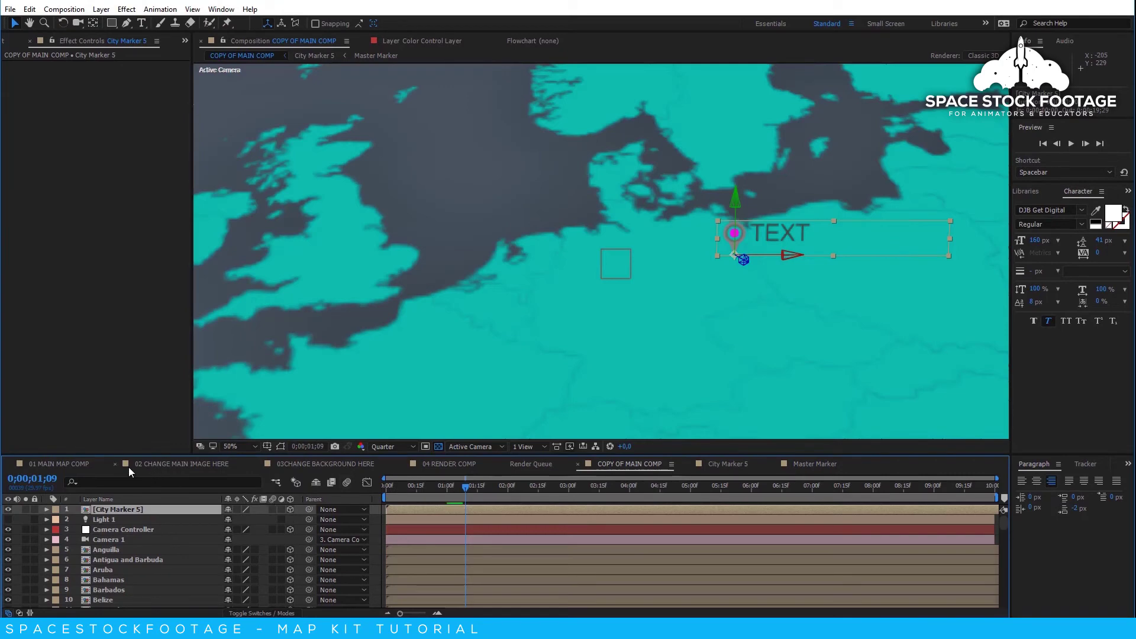
{"action": "key", "text": "ctrl+0"}
{"action": "left_click", "coordinate": [813, 465]}
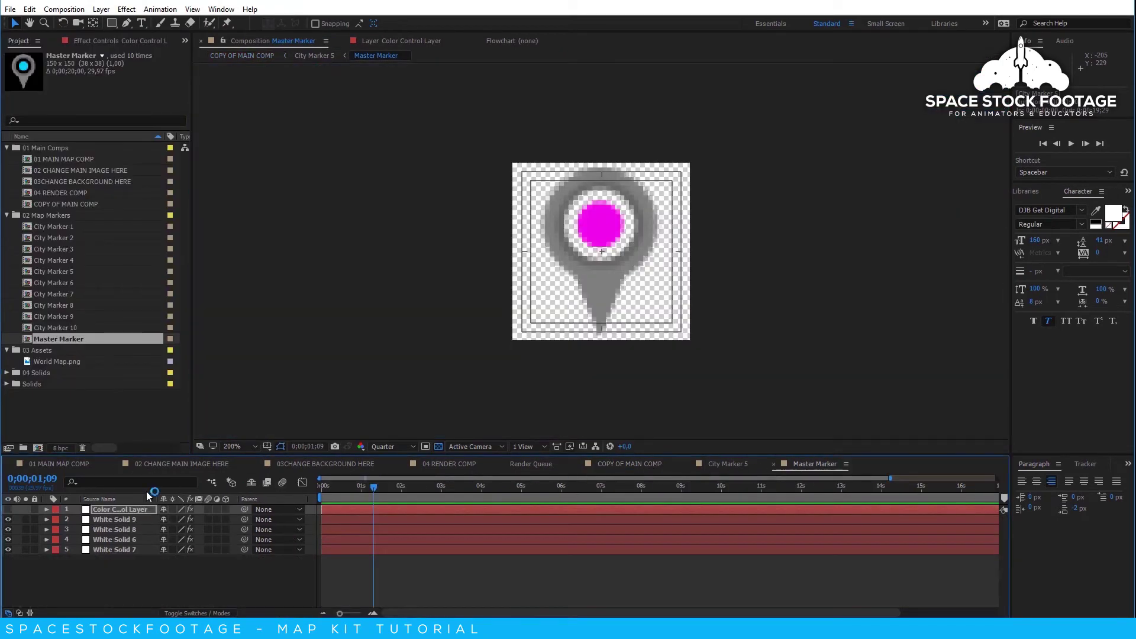
{"action": "left_click_drag", "start_coordinate": [8, 519], "coordinate": [8, 550]}
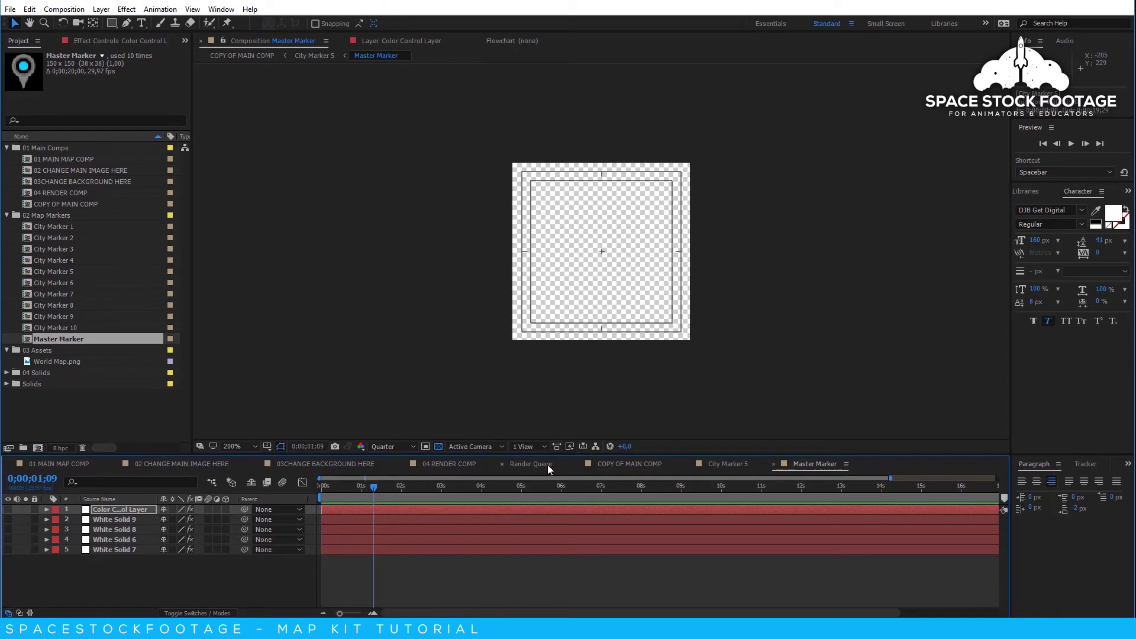
{"action": "left_click", "coordinate": [594, 467]}
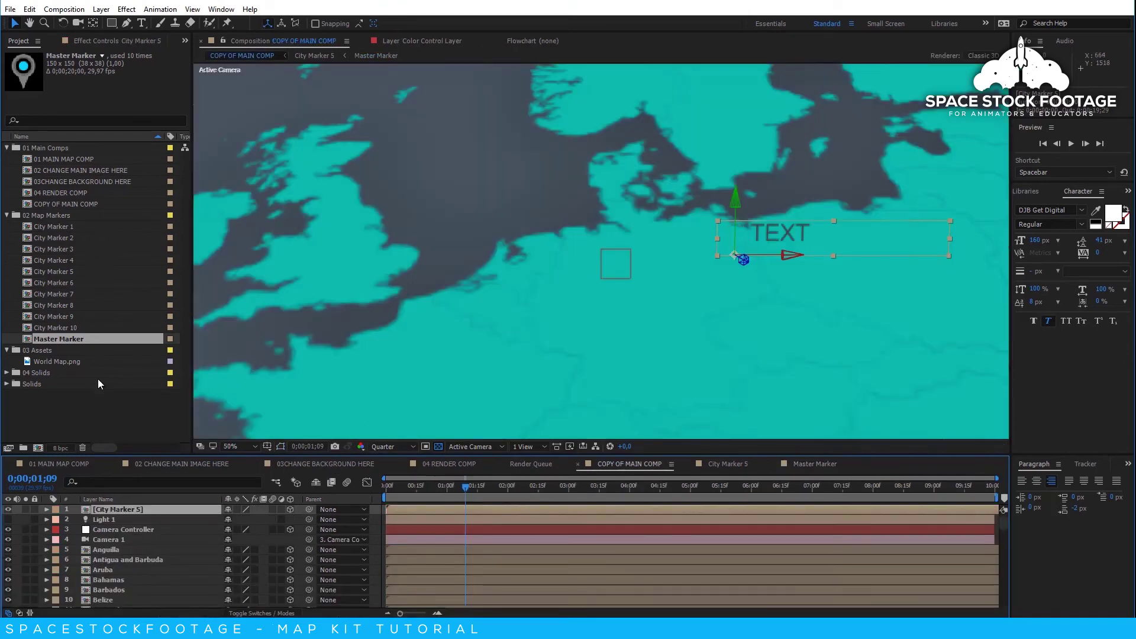
{"action": "left_click", "coordinate": [86, 406]}
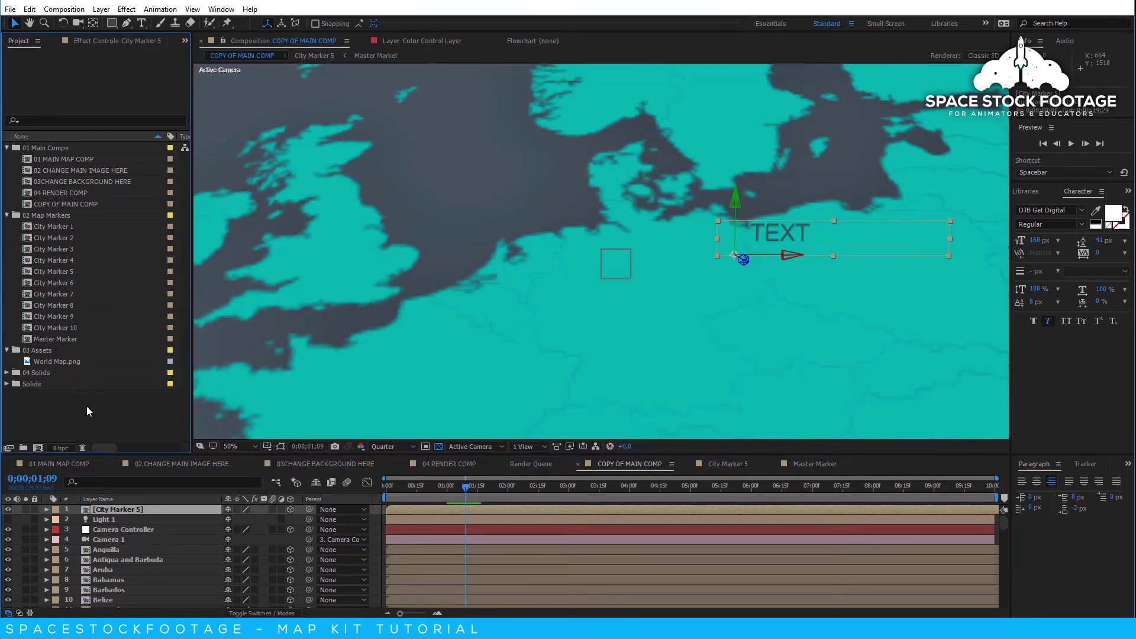
{"action": "mouse_move", "coordinate": [1003, 527]}
{"action": "left_mouse_down"}
{"action": "mouse_move", "coordinate": [999, 558]}
{"action": "mouse_move", "coordinate": [991, 551]}
{"action": "left_mouse_up"}
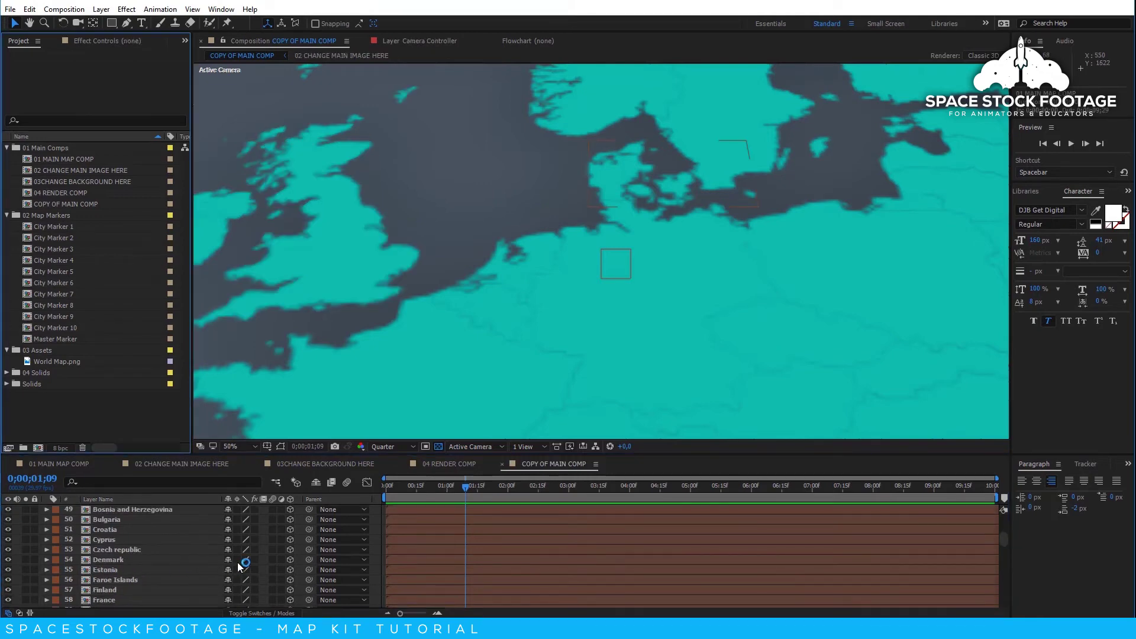
- Toggle Denmark's Collapse Transformations switch on and then back off
{"action": "left_click", "coordinate": [237, 559]}
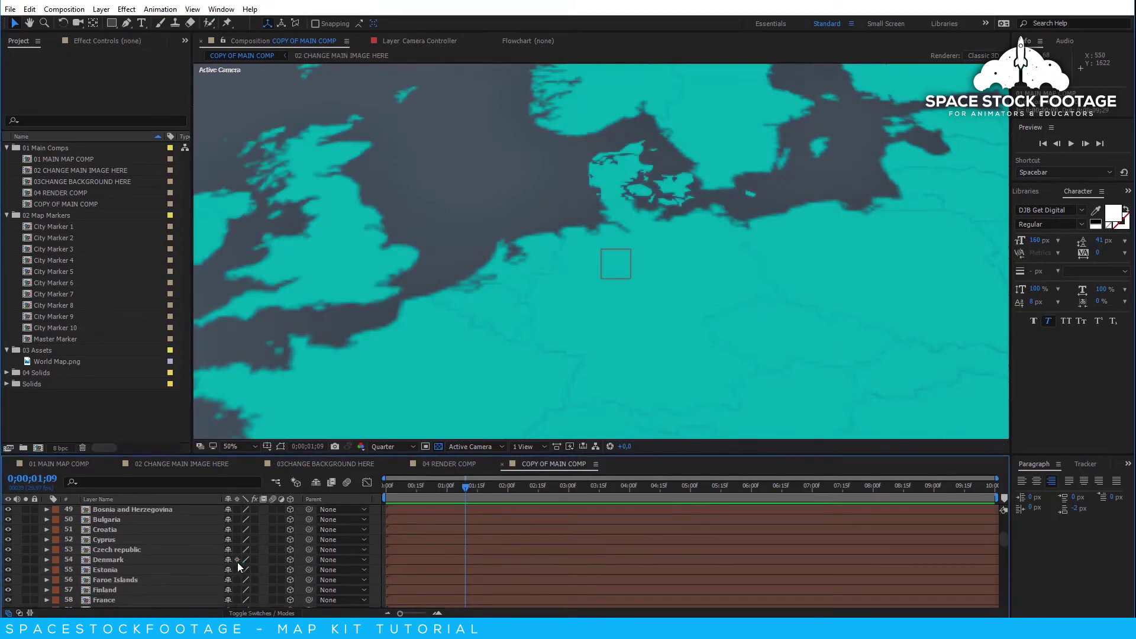
{"action": "left_click", "coordinate": [237, 561]}
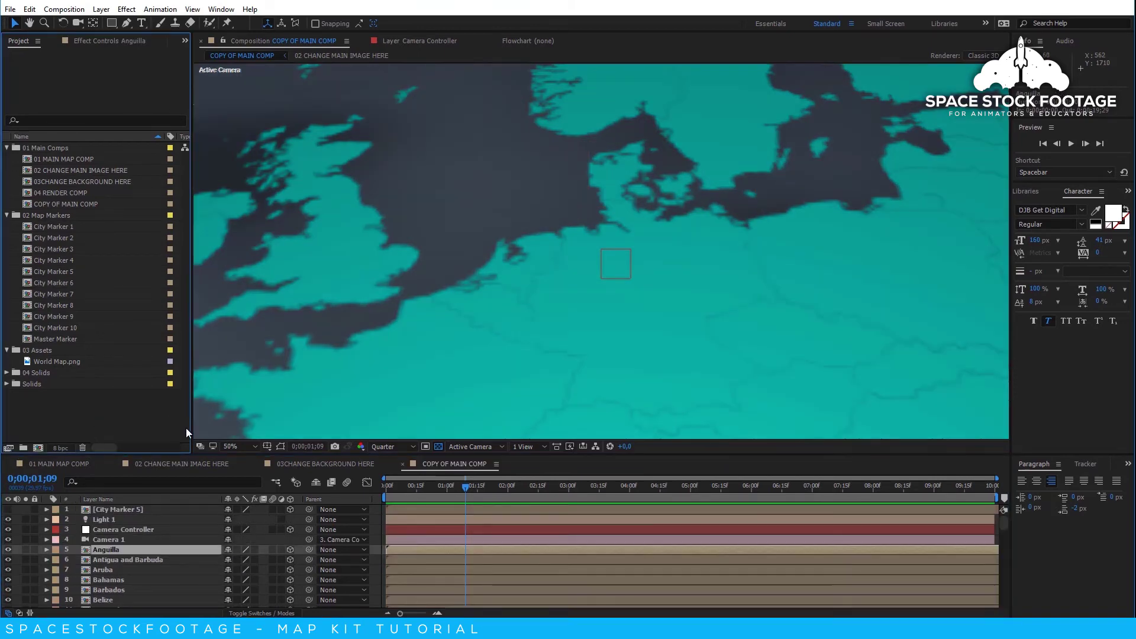
- Add COPY OF MAIN COMP to the Render Queue
{"action": "left_click", "coordinate": [463, 487]}
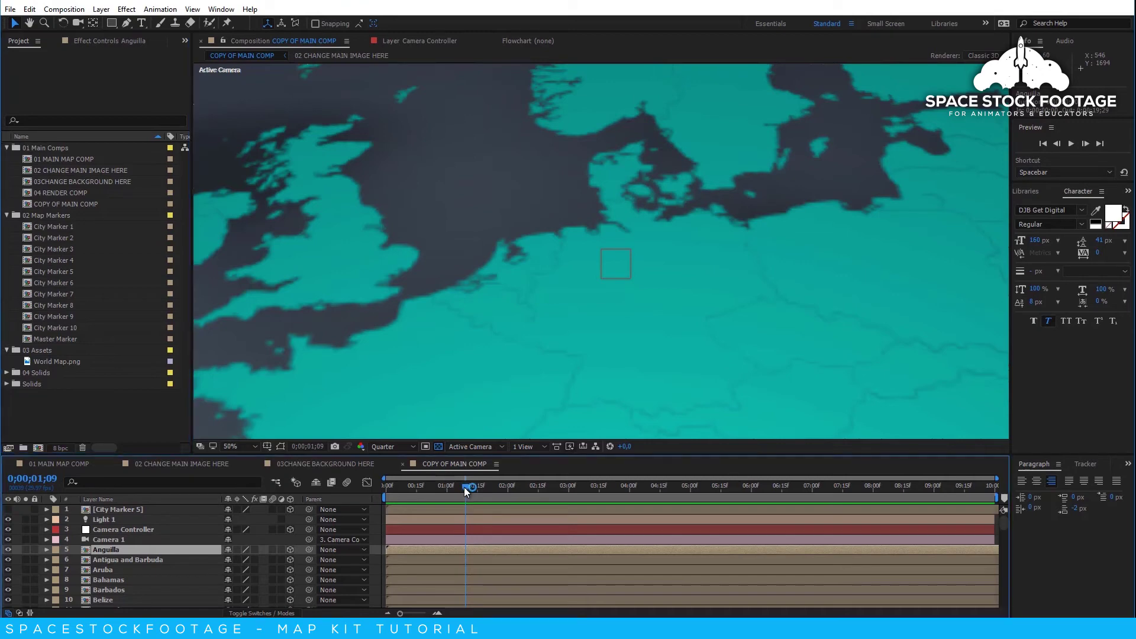
{"action": "left_click", "coordinate": [65, 10]}
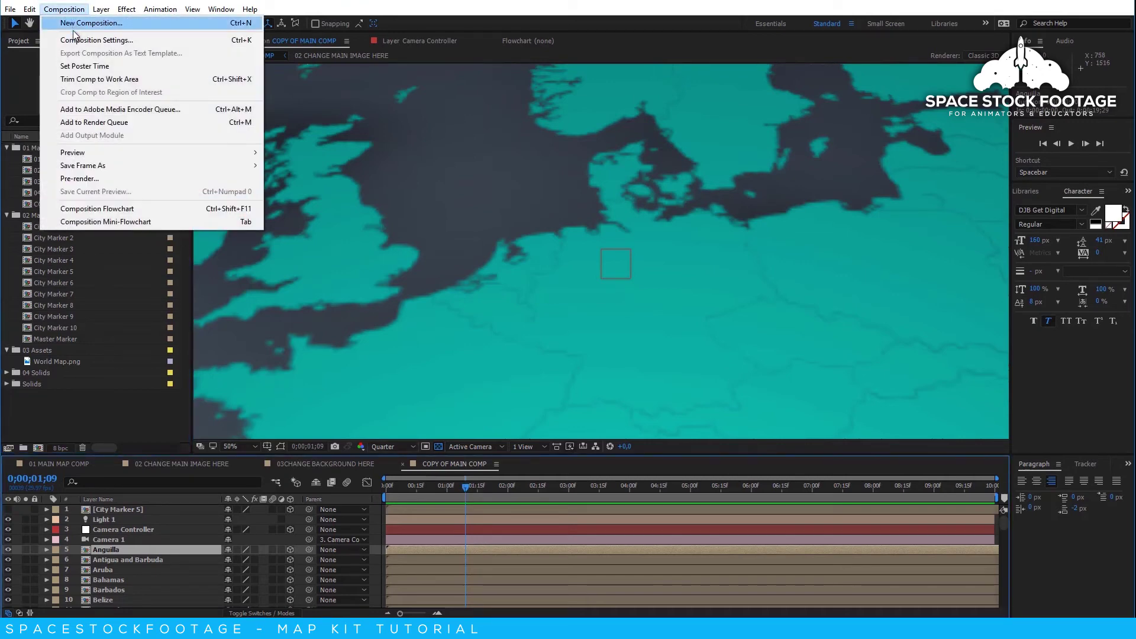
{"action": "left_click", "coordinate": [87, 122]}
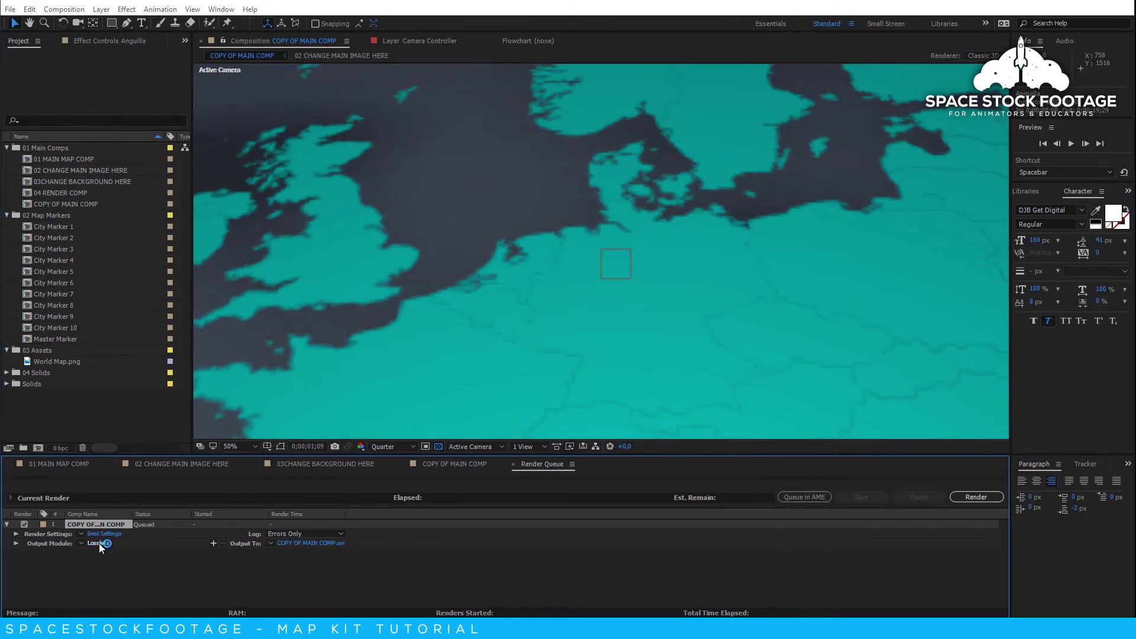
- Set the output module to QuickTime, resized to HDV 1080 25
{"action": "left_click", "coordinate": [168, 54]}
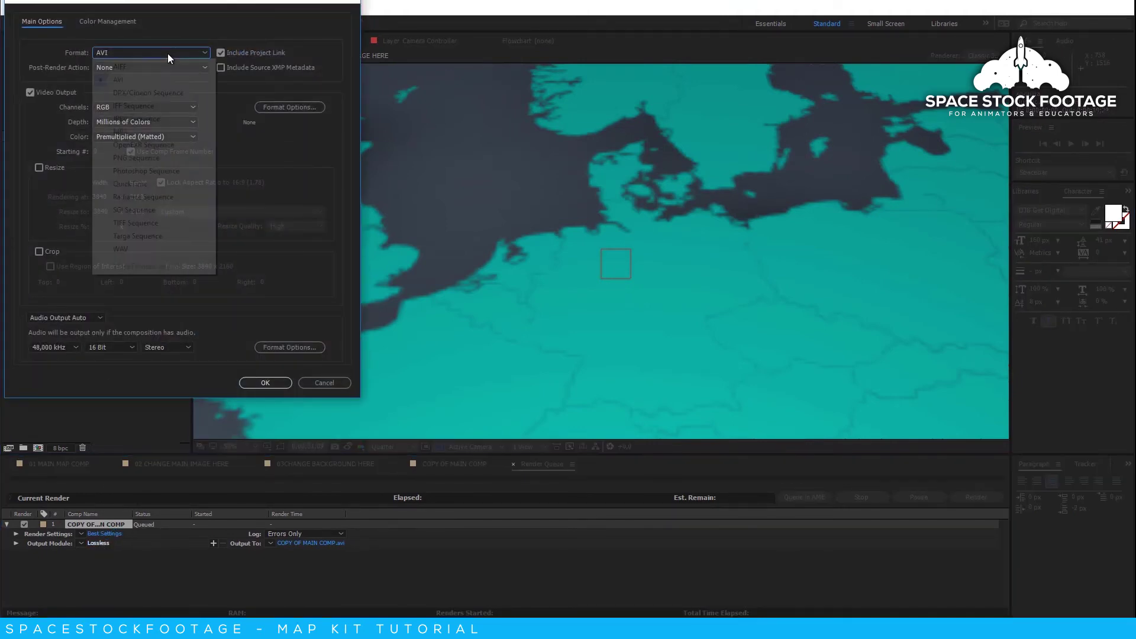
{"action": "left_click", "coordinate": [161, 183]}
{"action": "left_click", "coordinate": [41, 168]}
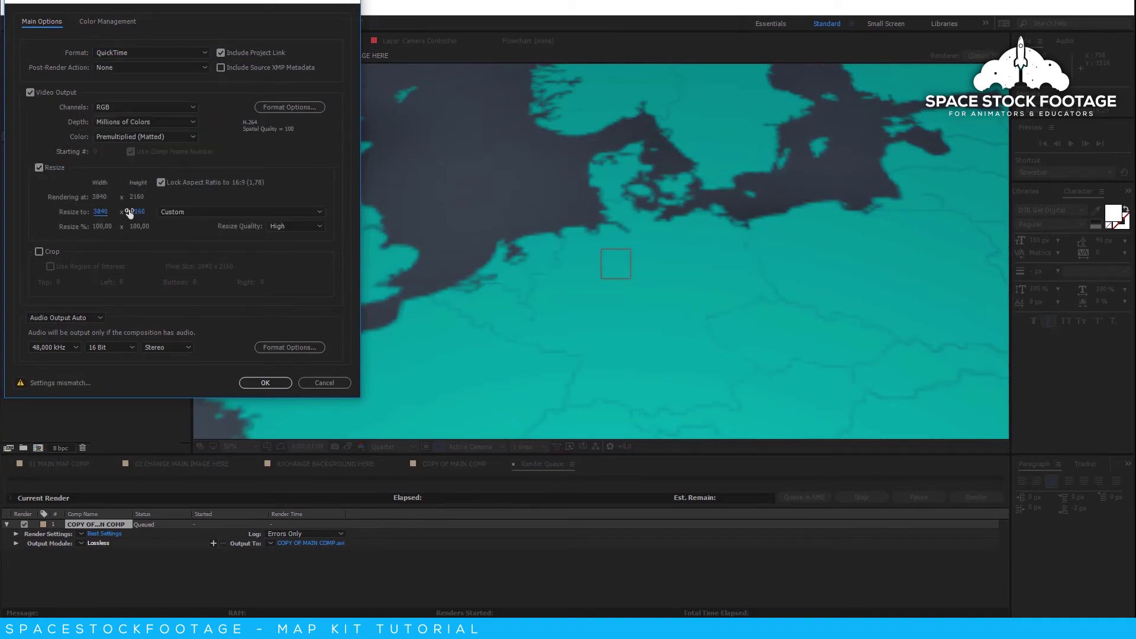
{"action": "left_click", "coordinate": [181, 211]}
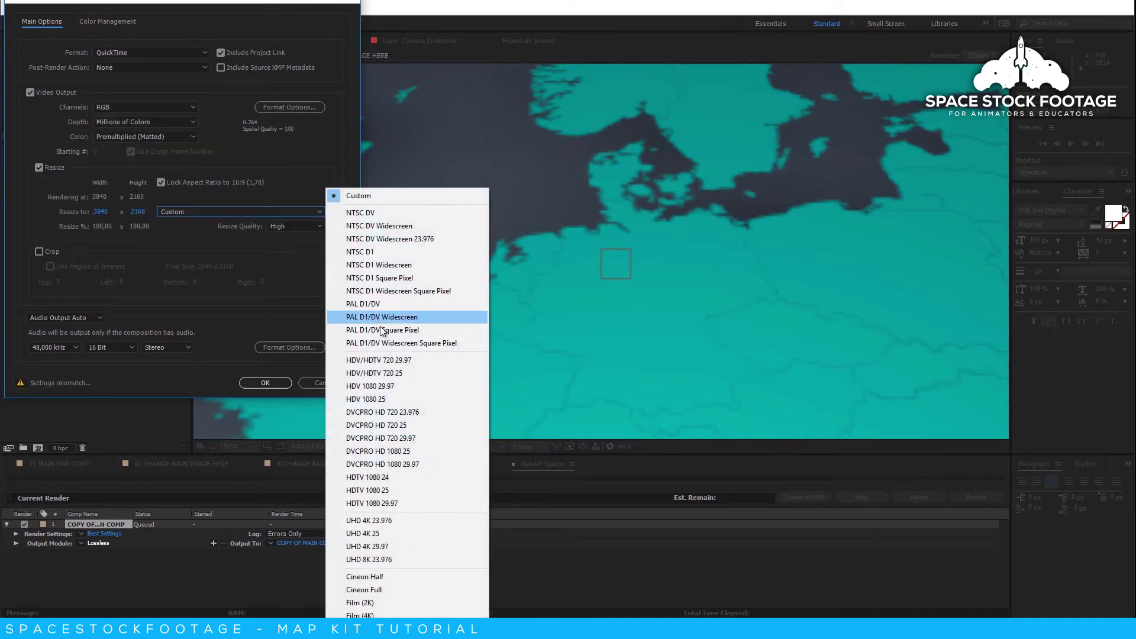
{"action": "left_click", "coordinate": [382, 397]}
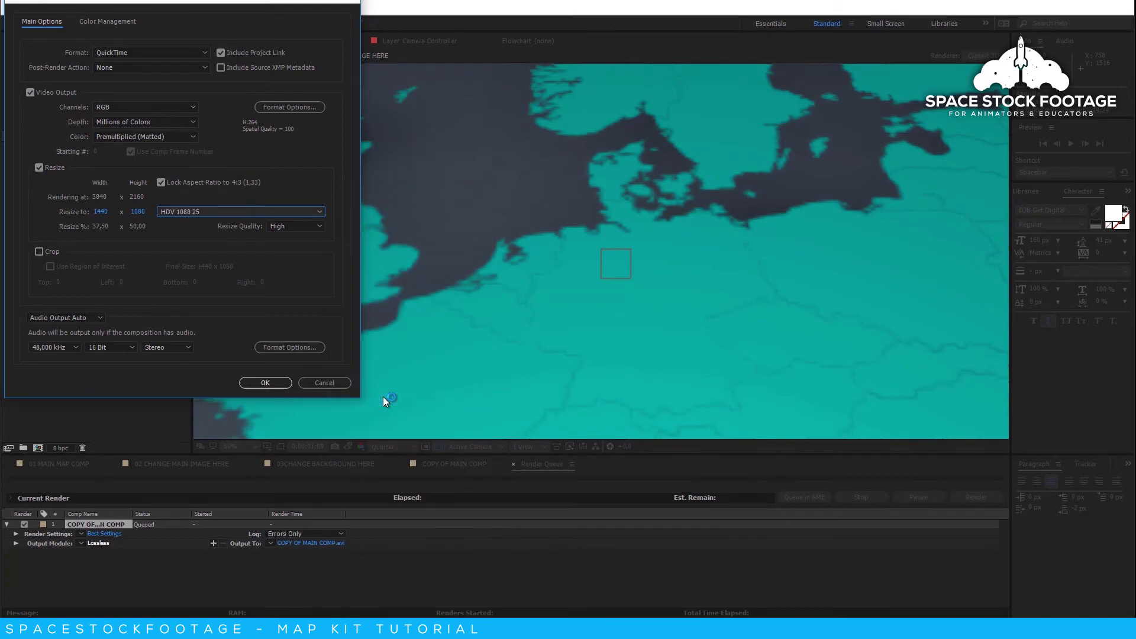
{"action": "left_click", "coordinate": [241, 213]}
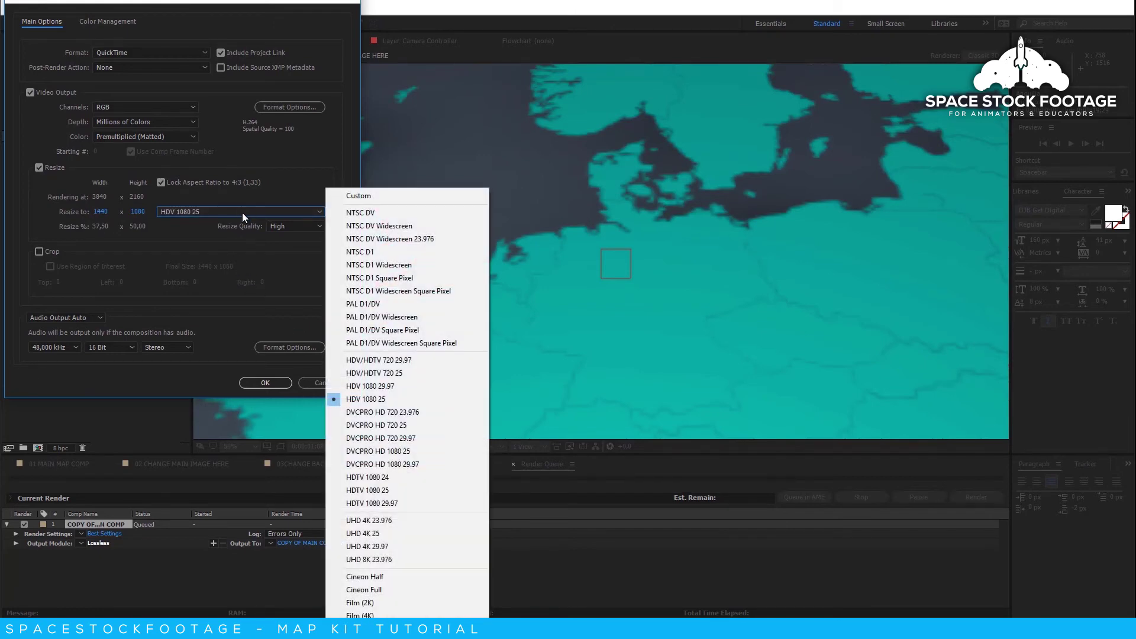
{"action": "left_click", "coordinate": [374, 534]}
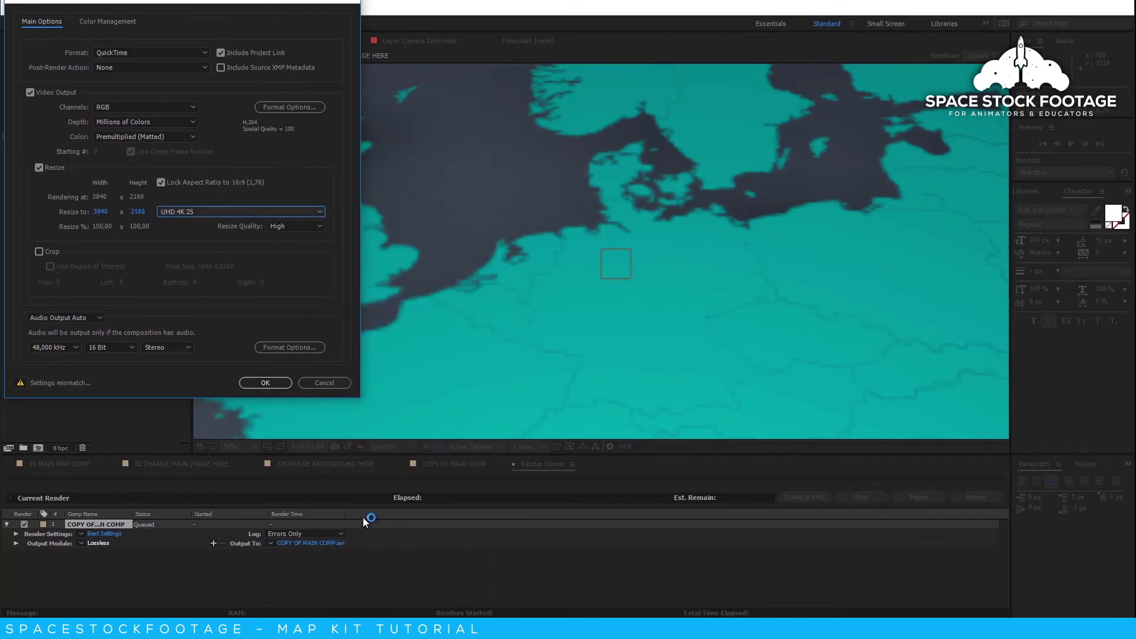
{"action": "left_click", "coordinate": [236, 213]}
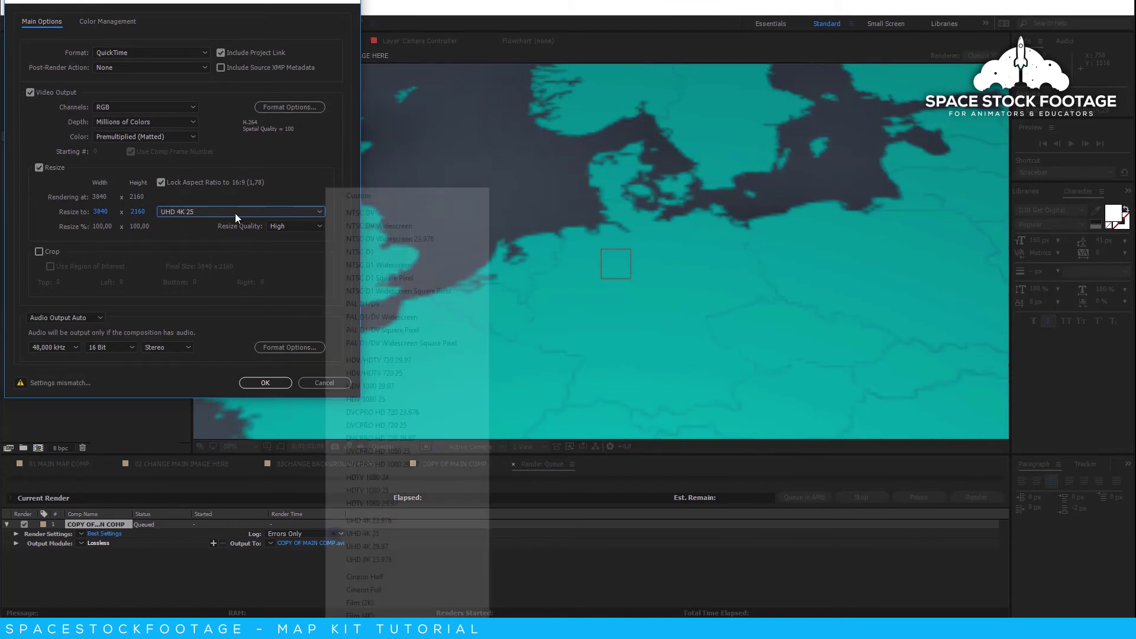
{"action": "left_click", "coordinate": [361, 400]}
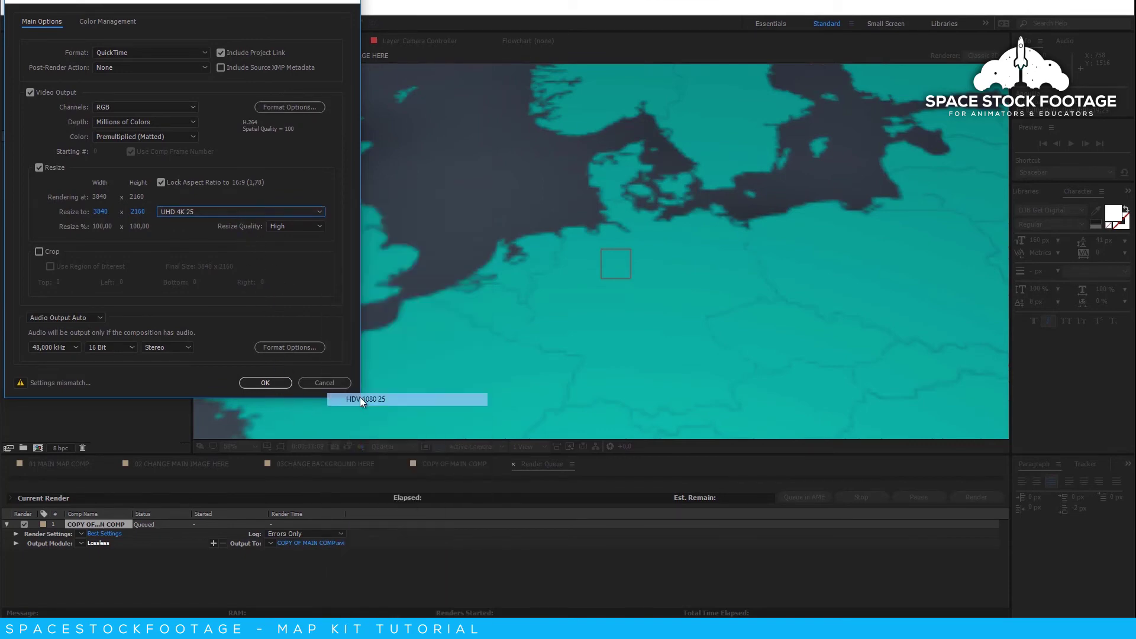
{"action": "left_click", "coordinate": [277, 382]}
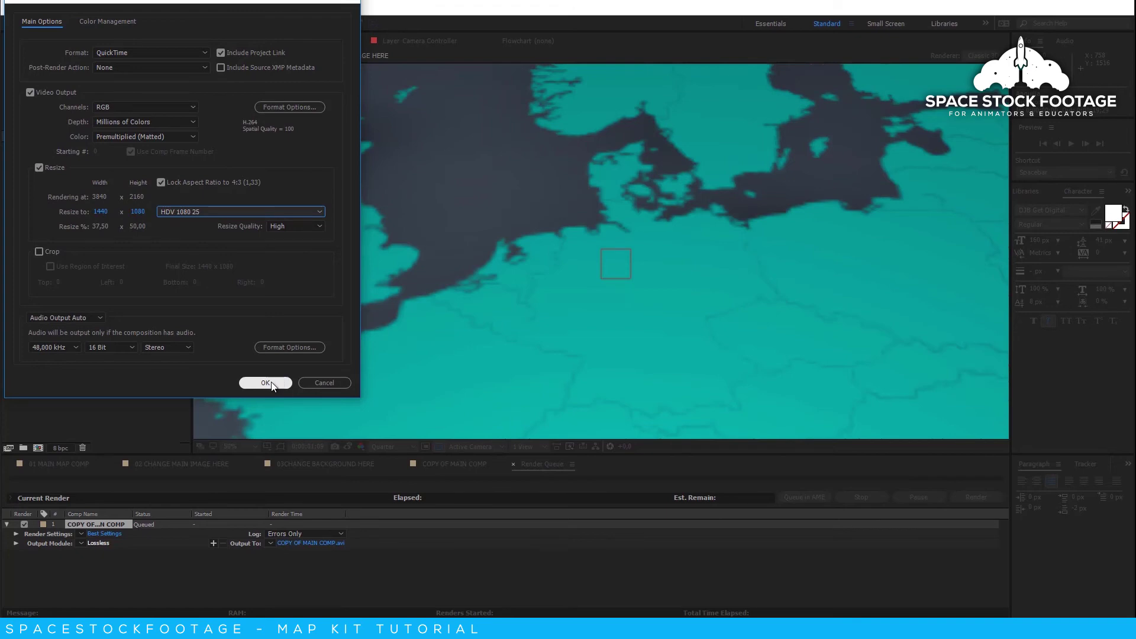
{"action": "left_click", "coordinate": [271, 382]}
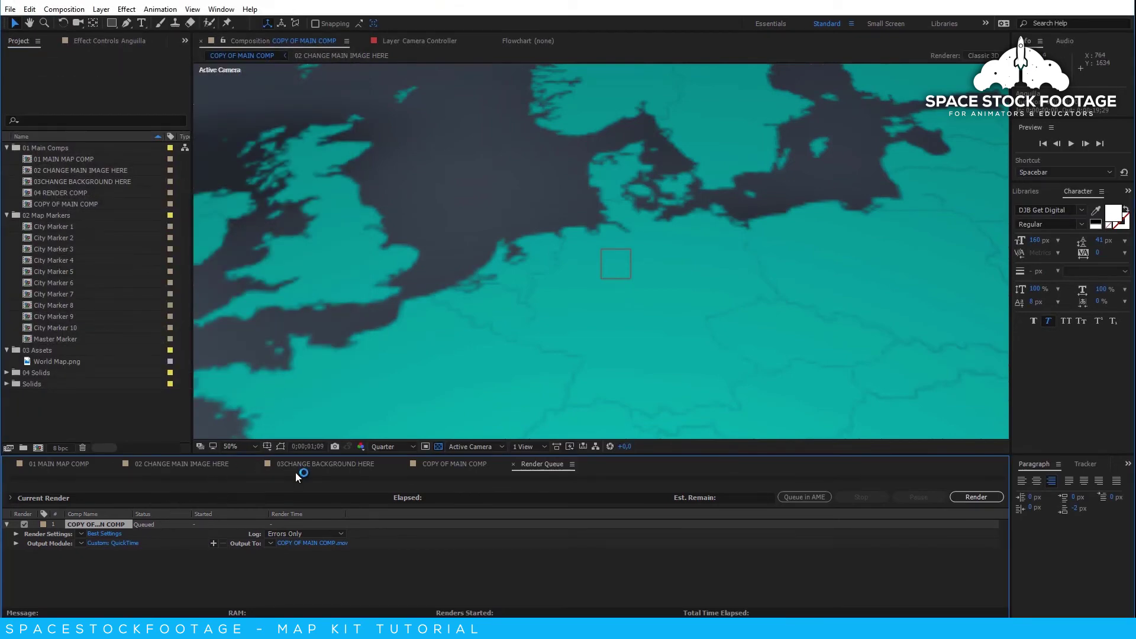
- Return to the COPY OF MAIN COMP timeline and scroll through its layer list
{"action": "left_click", "coordinate": [448, 464]}
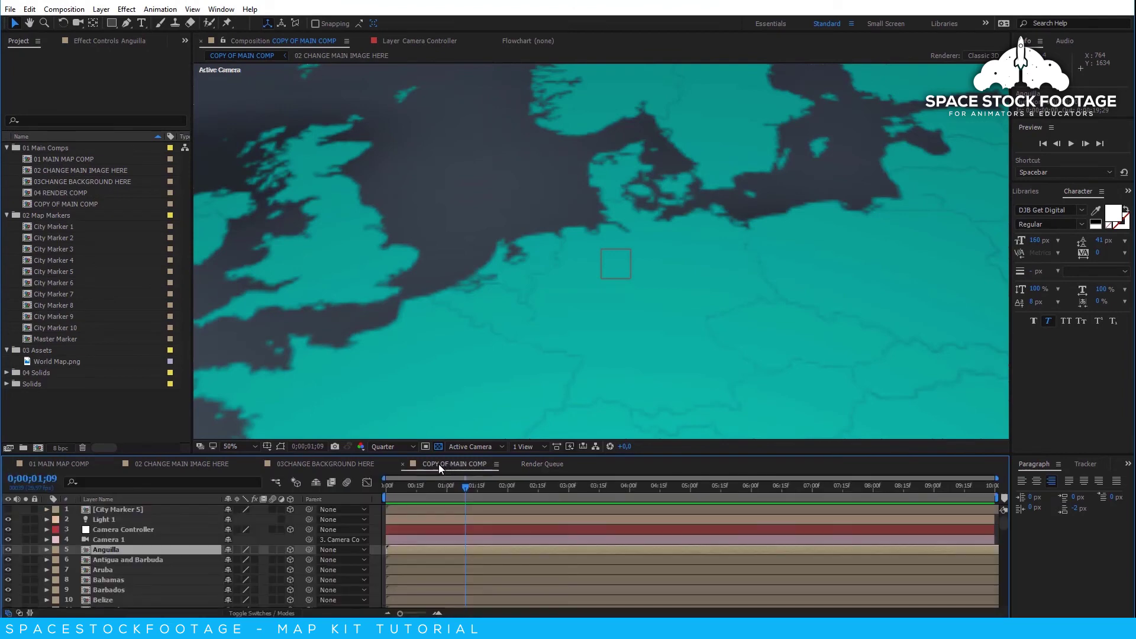
{"action": "left_click", "coordinate": [291, 510]}
{"action": "scroll", "coordinate": [295, 579], "scroll_direction": "down", "scroll_amount": 3}
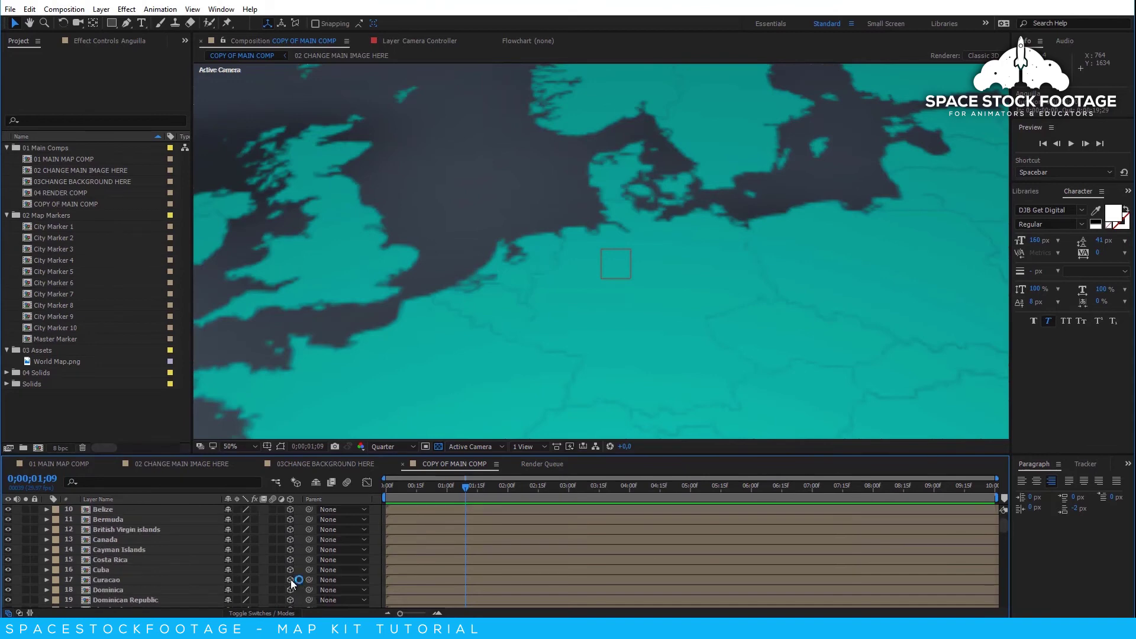
{"action": "scroll", "coordinate": [290, 580], "scroll_direction": "up", "scroll_amount": 3}
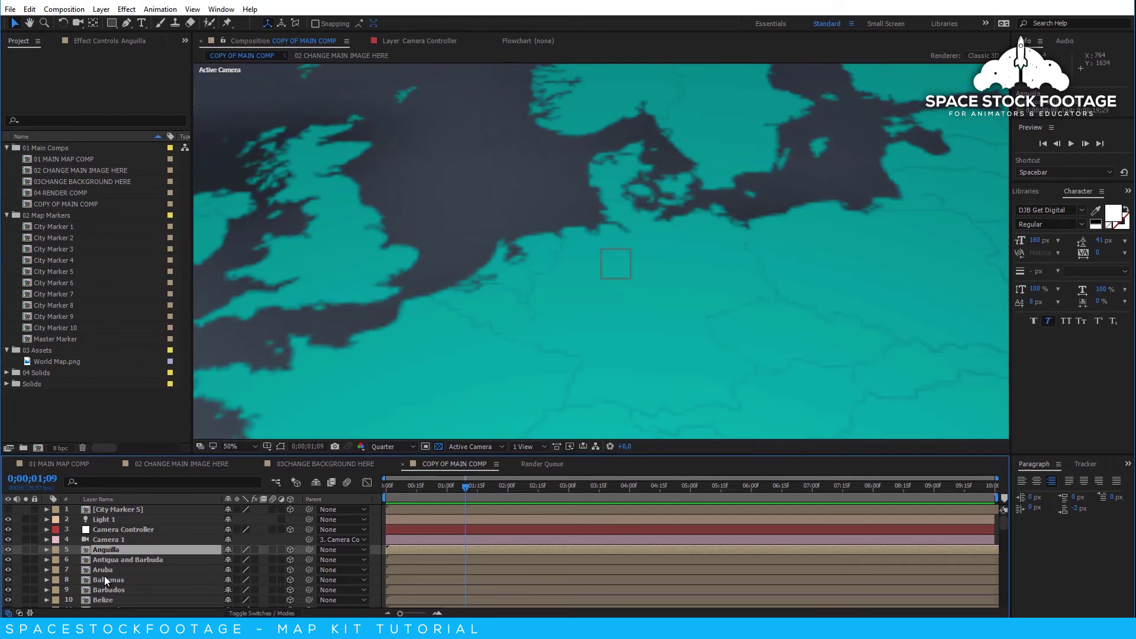
- Turn off Casts Shadows for Light 1 and Enable Depth of Field for Camera 1
{"action": "double_click", "coordinate": [106, 520]}
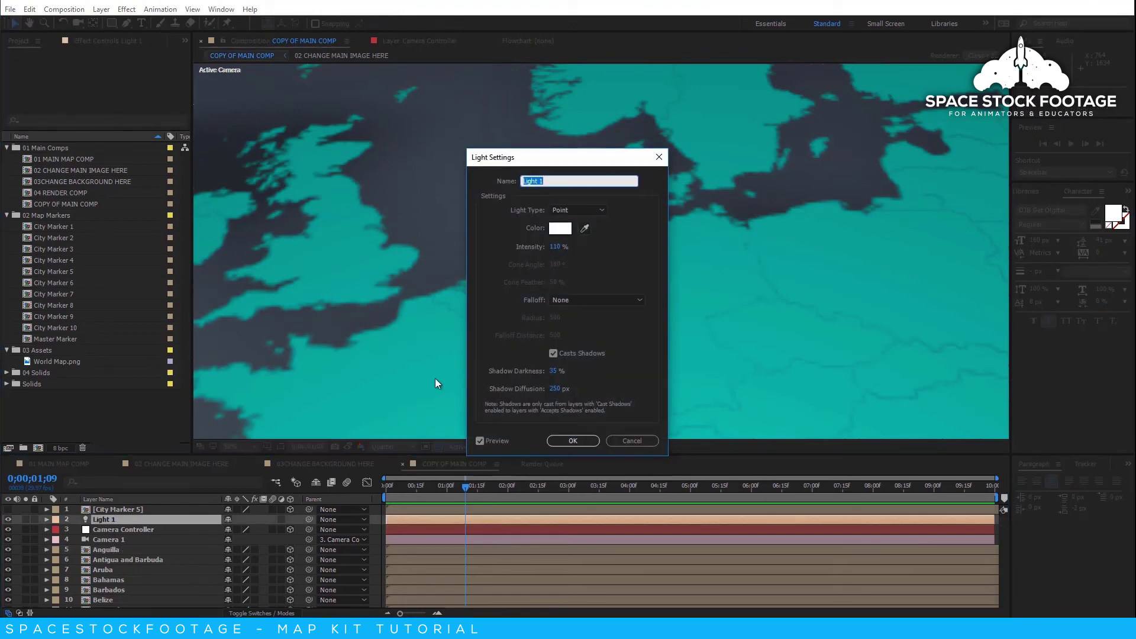
{"action": "left_click", "coordinate": [553, 353]}
{"action": "left_click", "coordinate": [573, 441]}
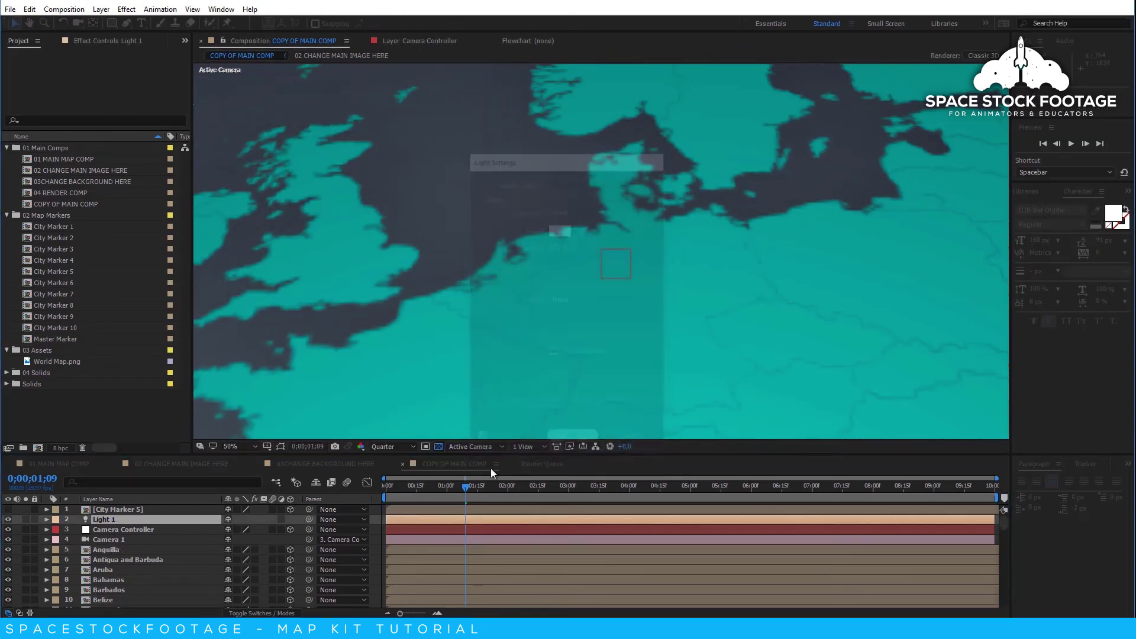
{"action": "double_click", "coordinate": [119, 537]}
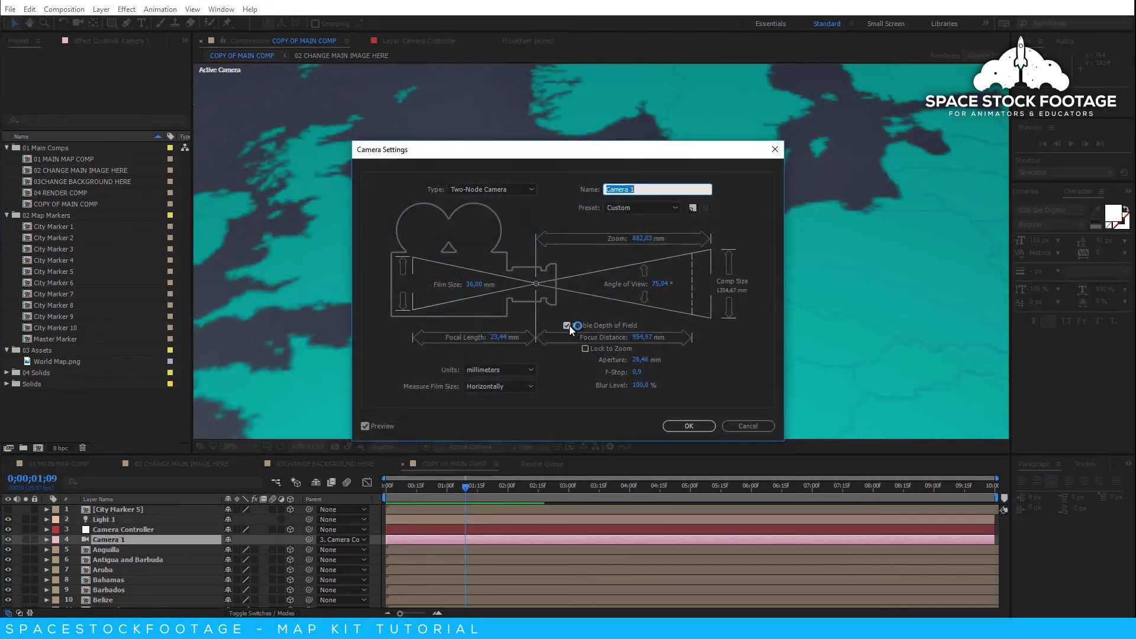
{"action": "left_click", "coordinate": [567, 324]}
{"action": "left_click", "coordinate": [686, 426]}
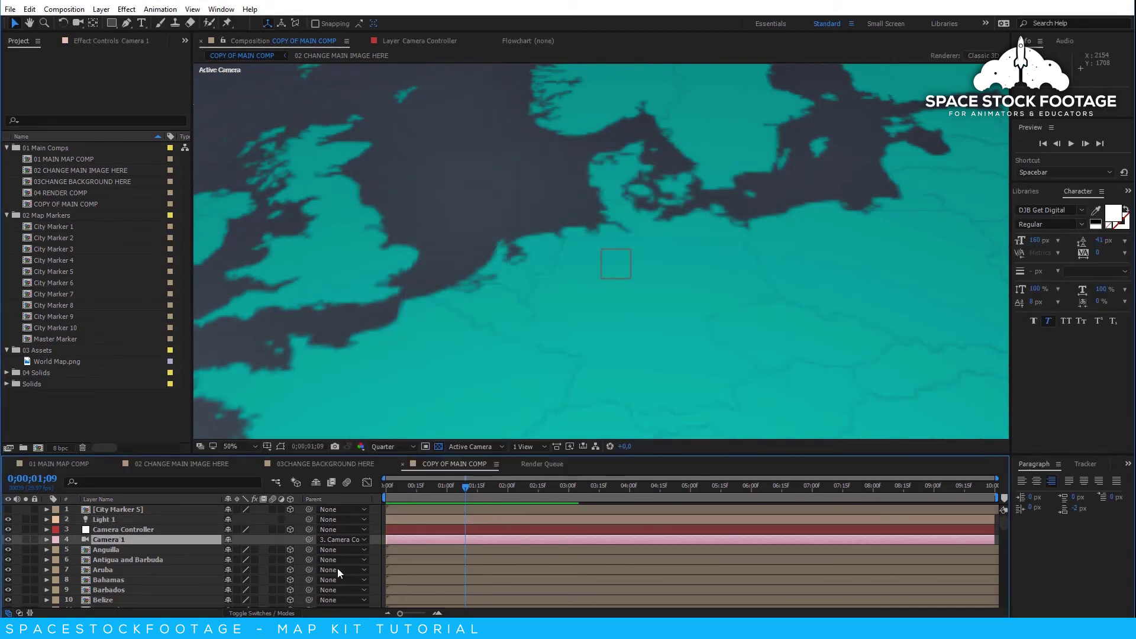
- Enable effects on Anguilla, Antigua and Barbuda, and Aruba, and keep project colour depth at 8 bpc
{"action": "left_click_drag", "start_coordinate": [254, 552], "coordinate": [250, 594]}
{"action": "left_click", "coordinate": [60, 448]}
{"action": "left_click", "coordinate": [480, 223]}
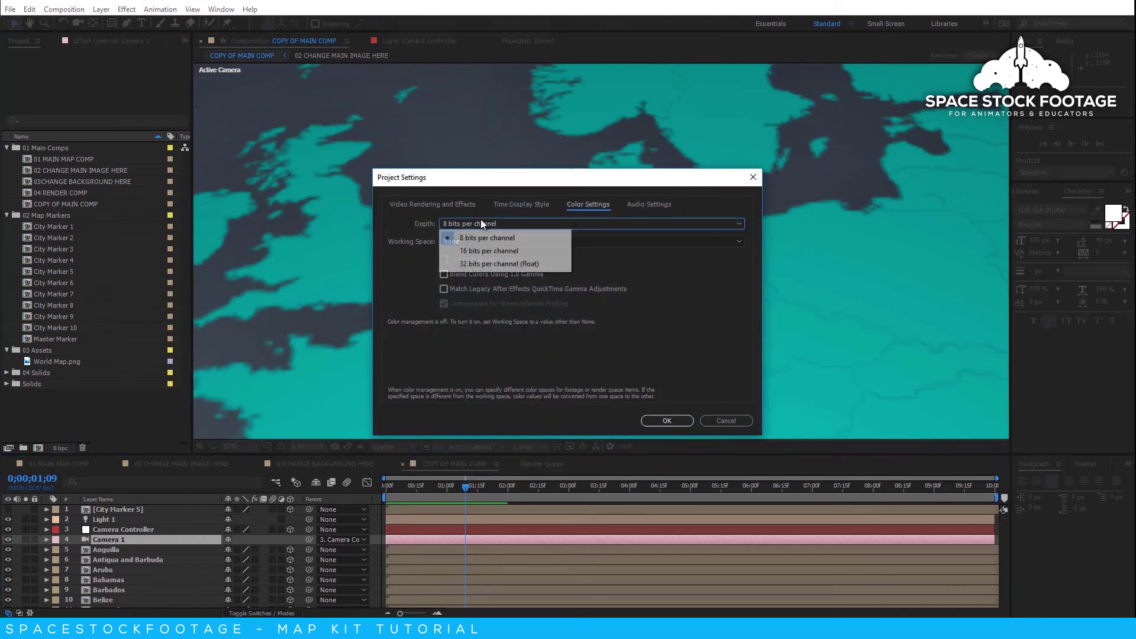
{"action": "left_click", "coordinate": [476, 264]}
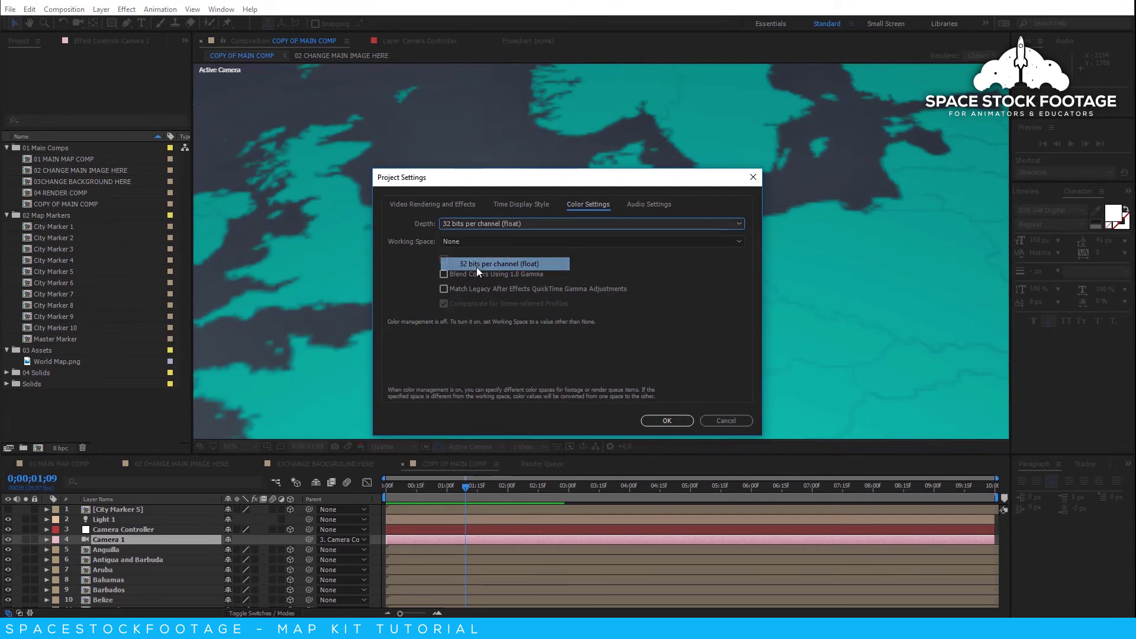
{"action": "left_click", "coordinate": [506, 224]}
{"action": "left_click", "coordinate": [498, 238]}
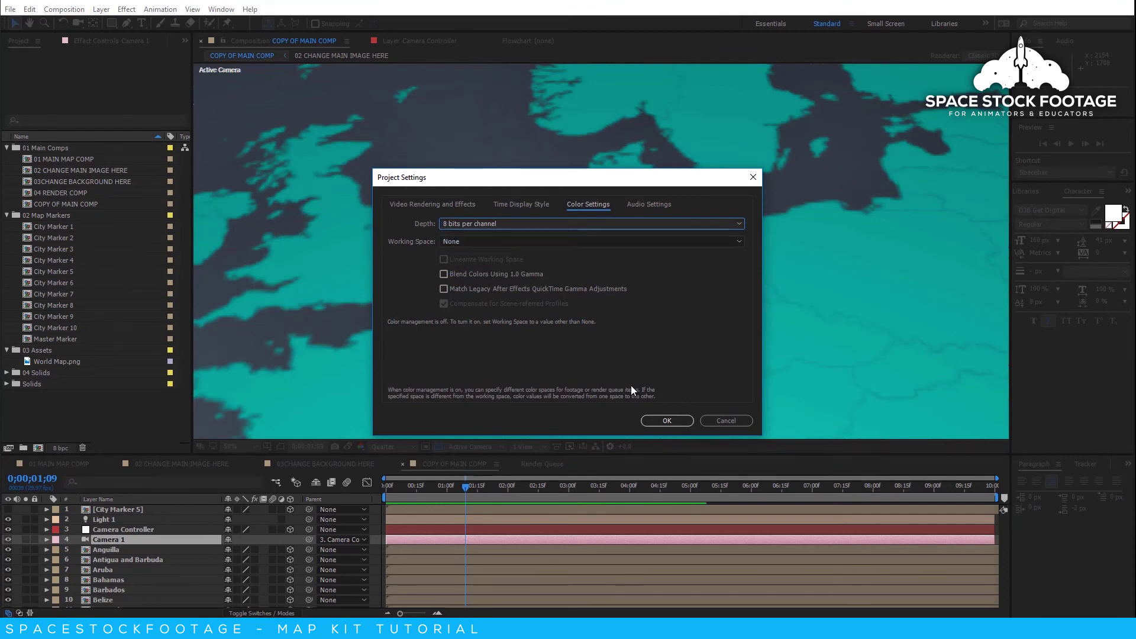
{"action": "left_click", "coordinate": [662, 421]}
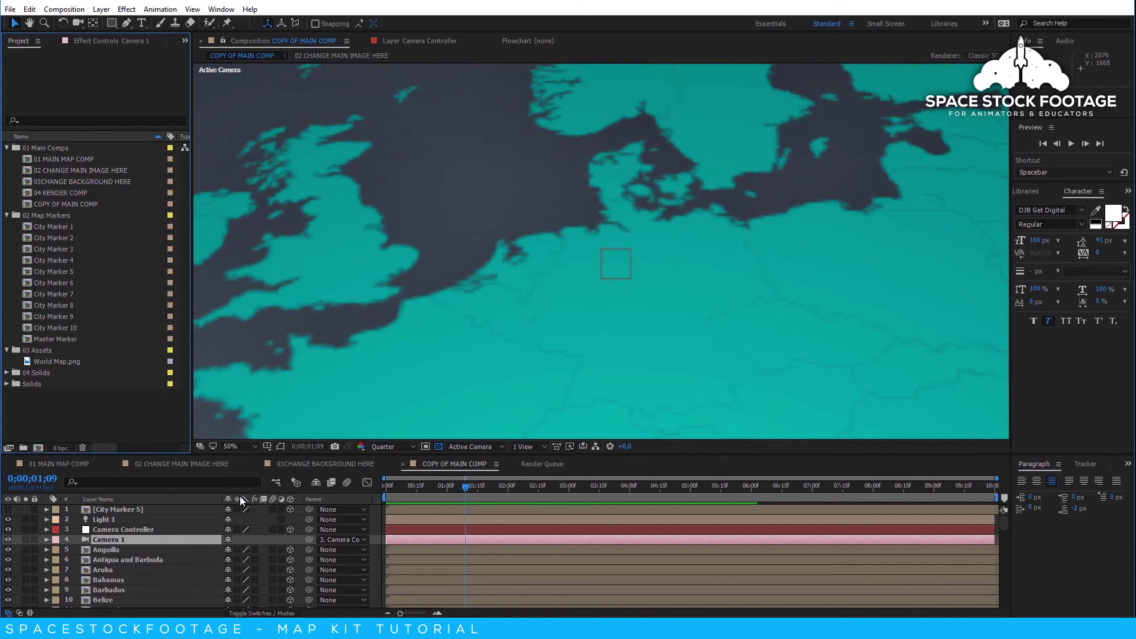
- Toggle Anguilla's Collapse Transformations on and off, show the Render Queue, then focus the browser's address bar
{"action": "left_click", "coordinate": [237, 549]}
{"action": "left_click", "coordinate": [237, 550]}
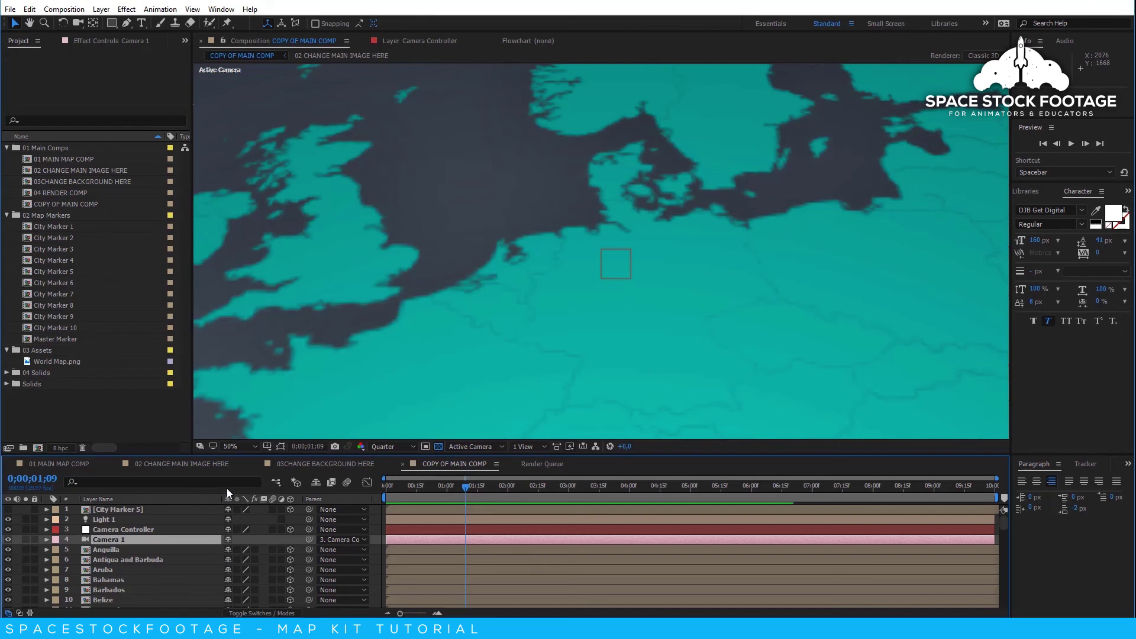
{"action": "left_click", "coordinate": [532, 464]}
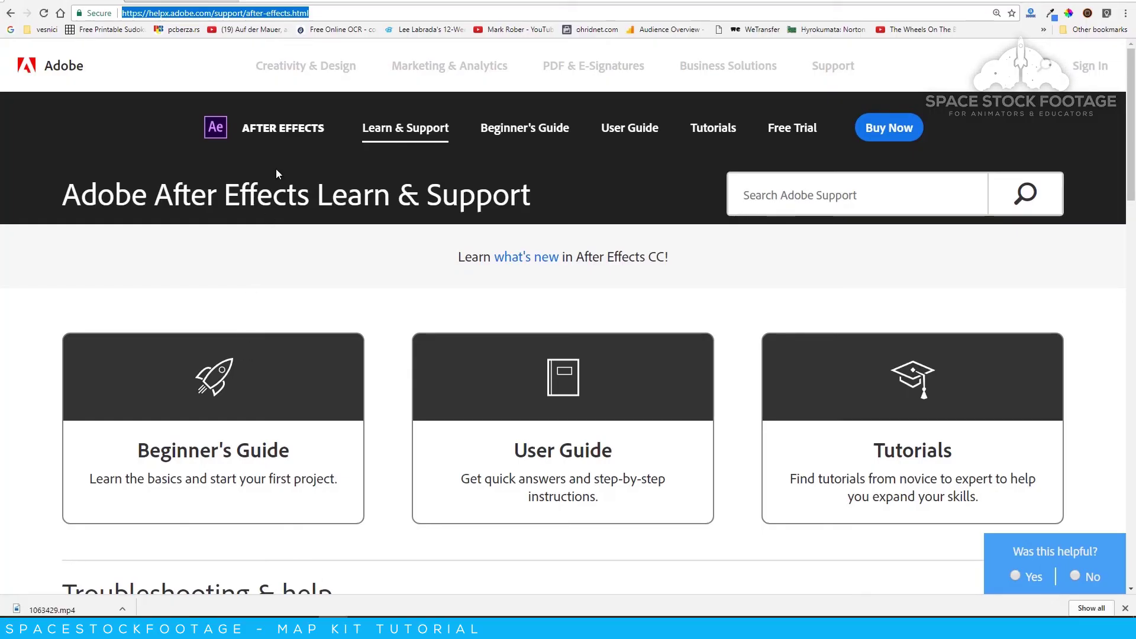
{"action": "left_click", "coordinate": [329, 12]}
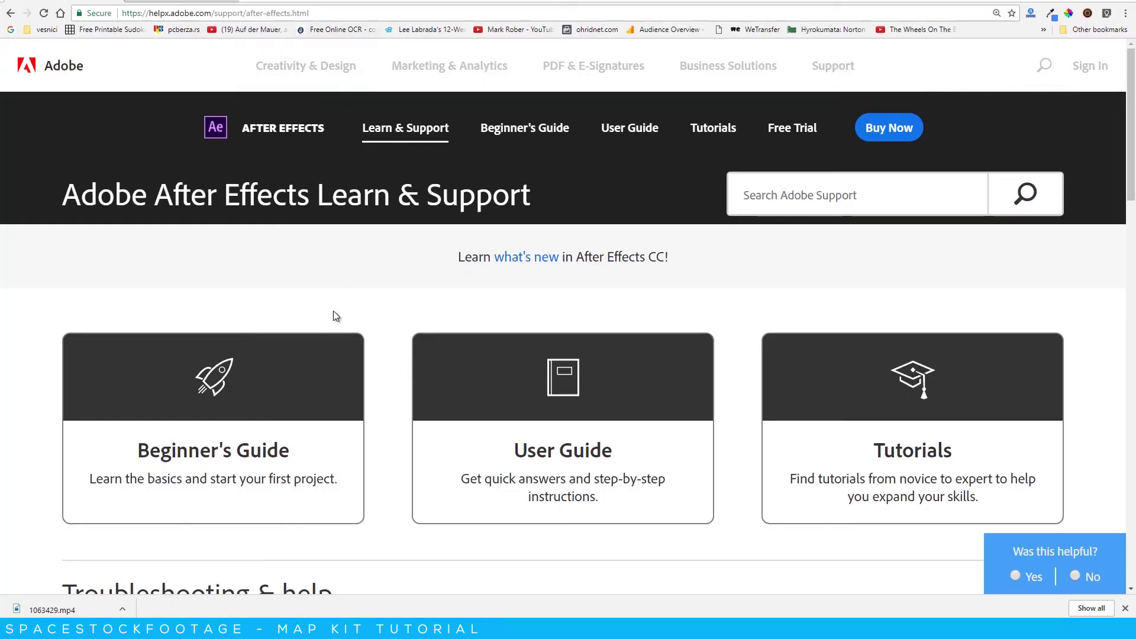
- Select the support page's full address and scroll down the After Effects support page
{"action": "left_click_drag", "start_coordinate": [321, 18], "coordinate": [121, 15]}
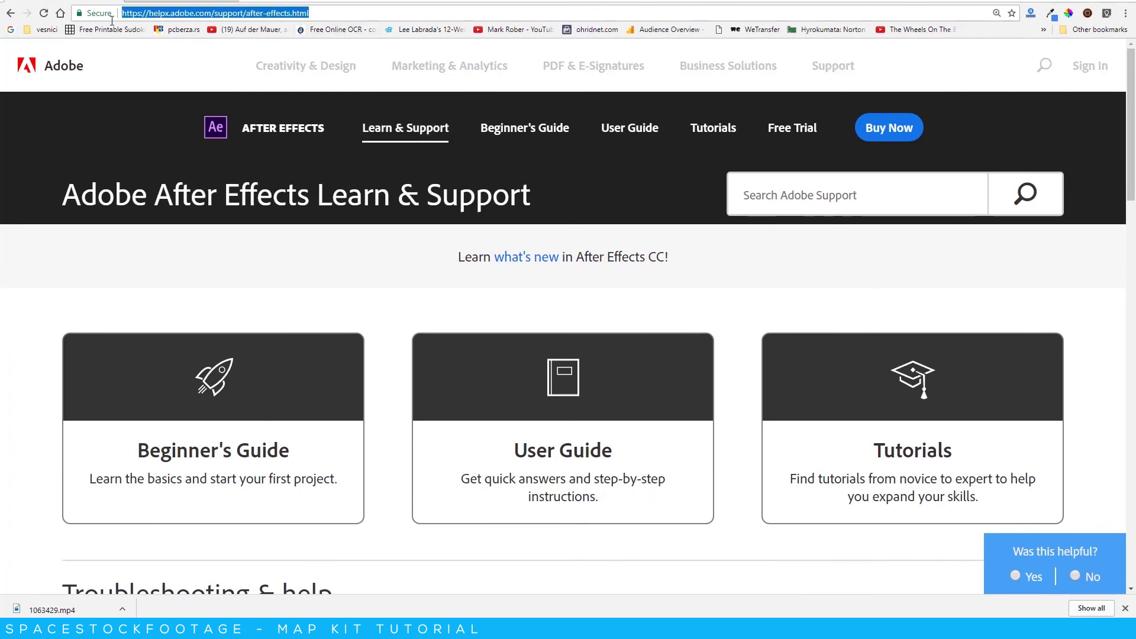
{"action": "left_click_drag", "start_coordinate": [1130, 142], "coordinate": [1134, 485]}
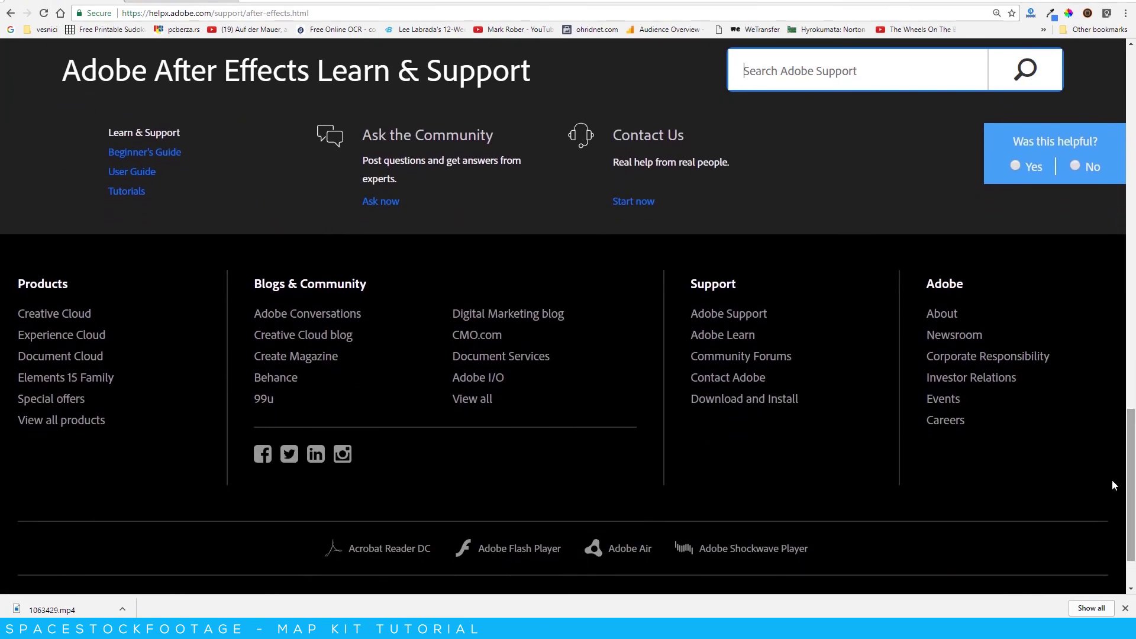